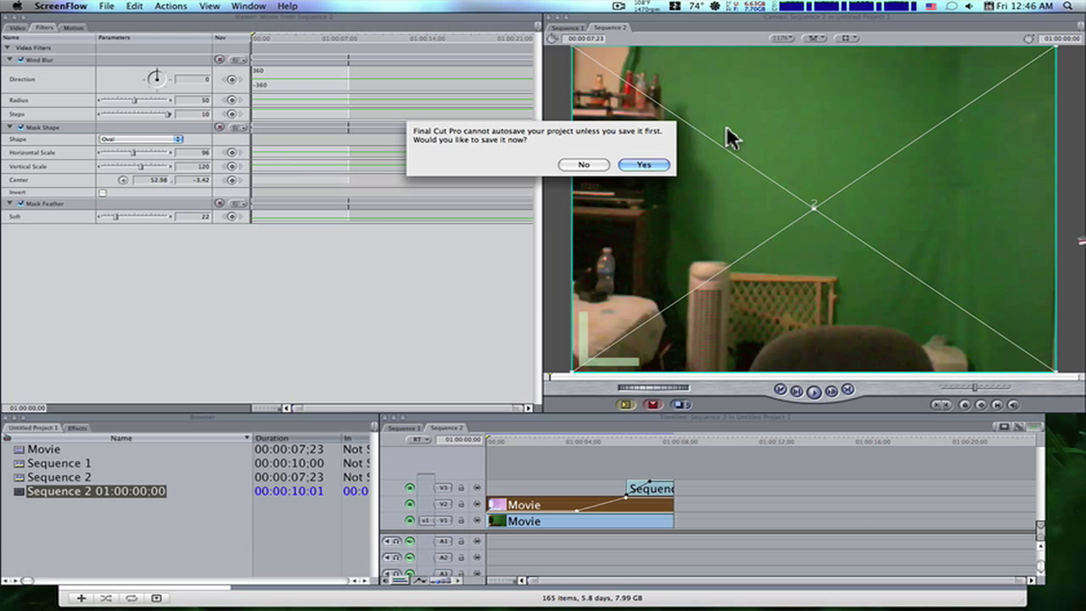
- Accept the autosave prompt and save Untitled Project 1 to the Desktop
left_click(638, 165)
left_click(632, 167)
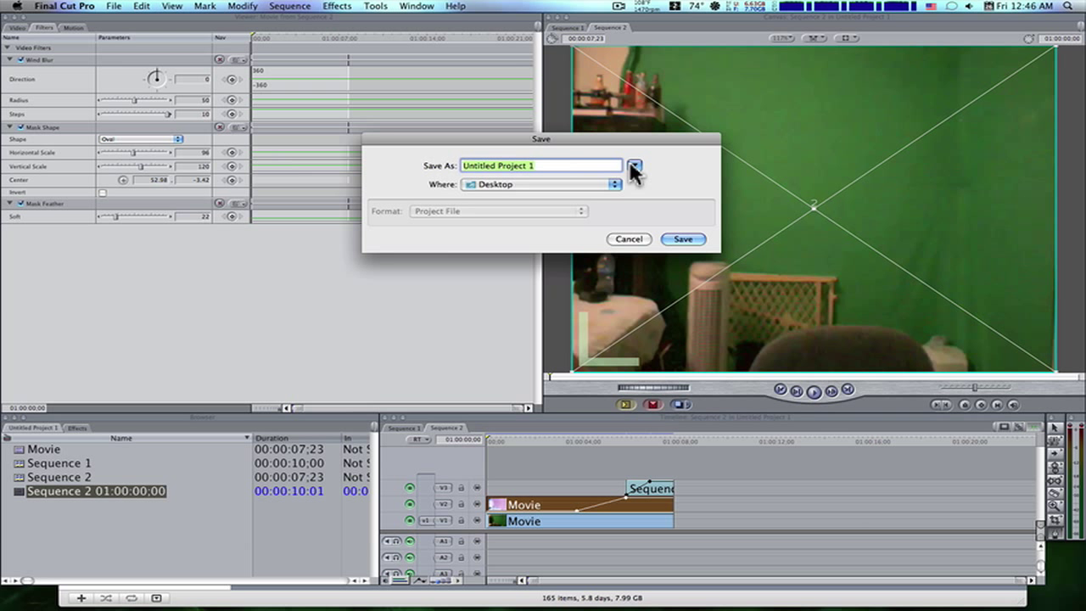
left_click(683, 240)
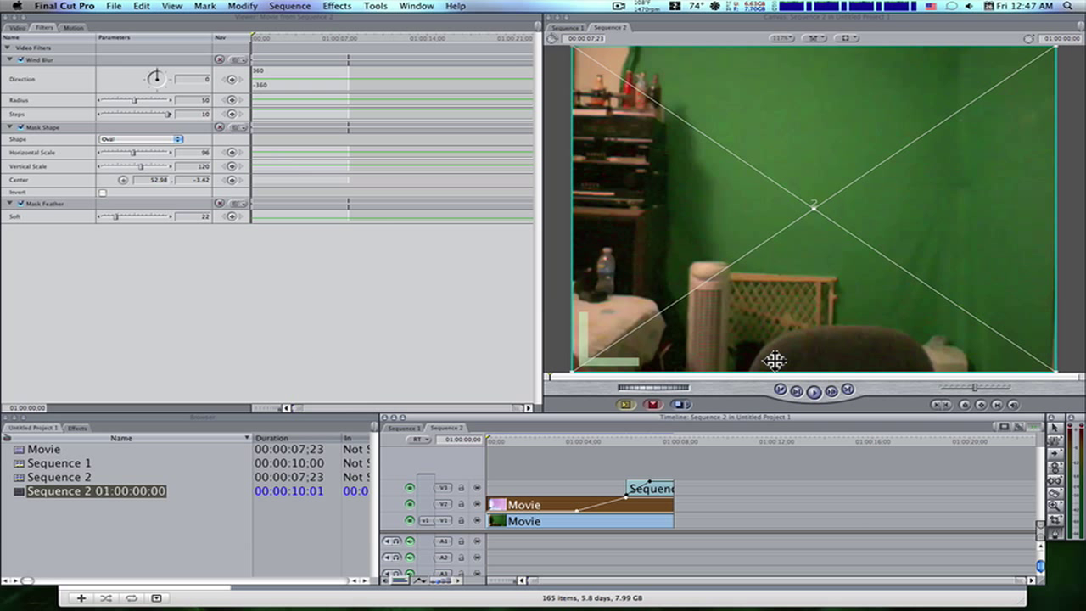
- Switch the Canvas view to Image to hide the wireframe, and play Sequence 2 through
left_click(815, 392)
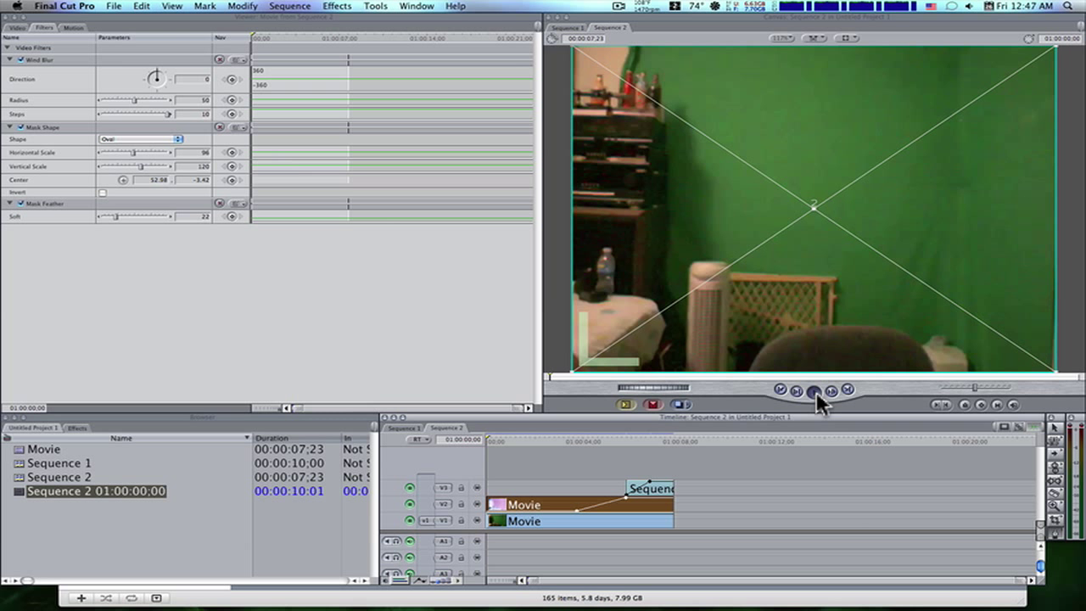
left_click(846, 37)
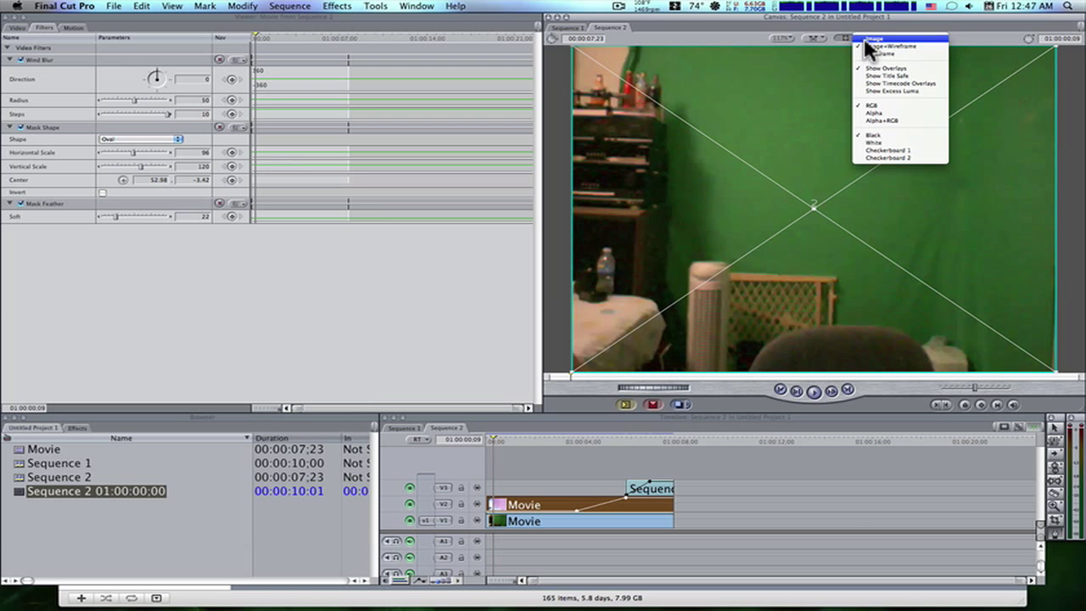
left_click(864, 41)
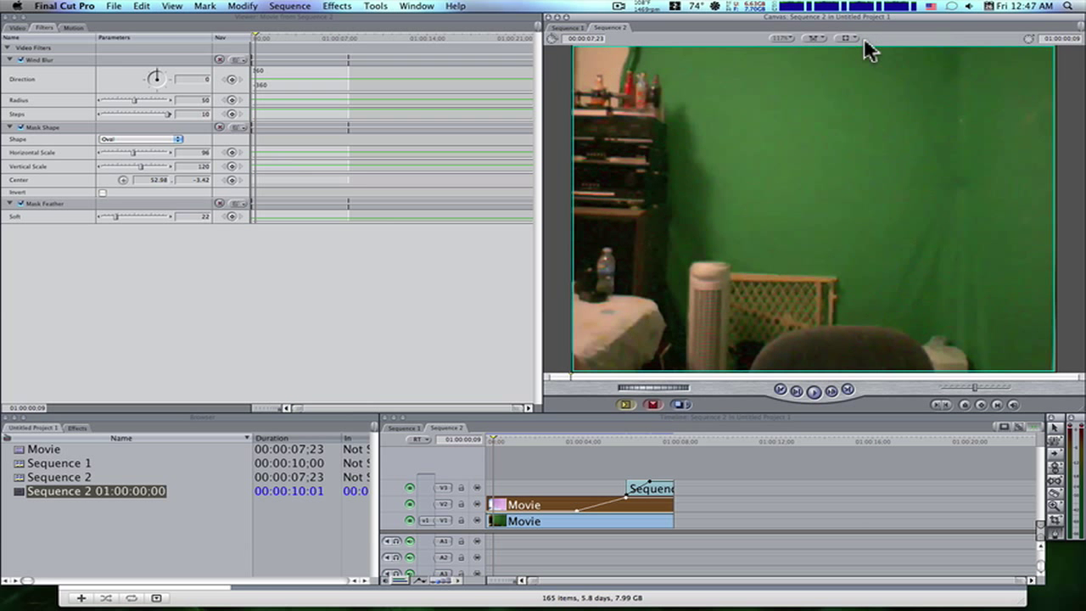
left_click(814, 391)
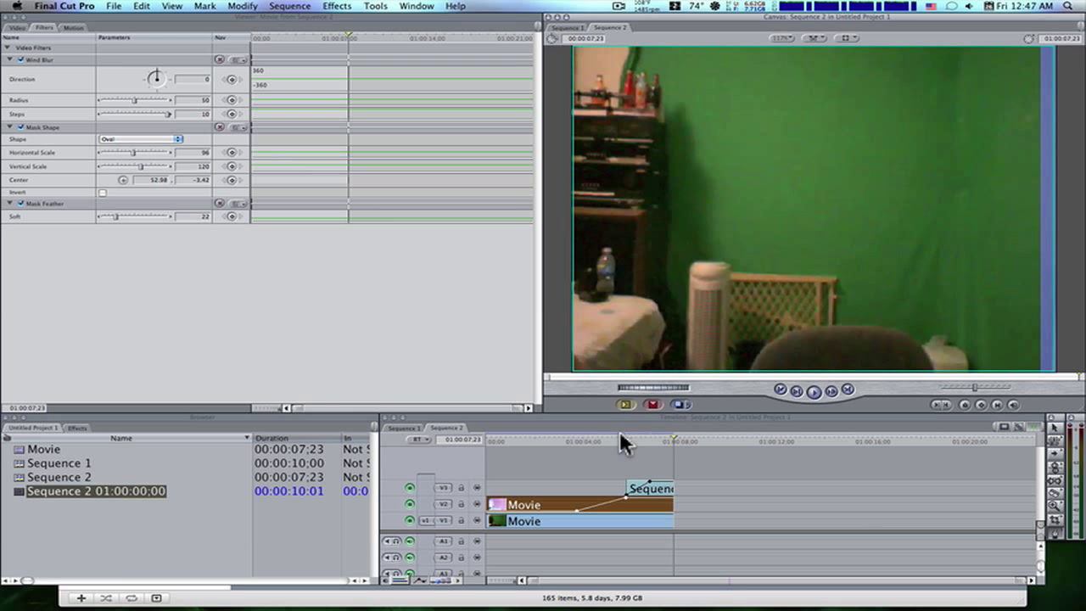
- Create Sequence 3 from the DV NTSC 48 kHz preset, open it, and use the smallest track height
left_click(195, 447)
left_click(114, 6)
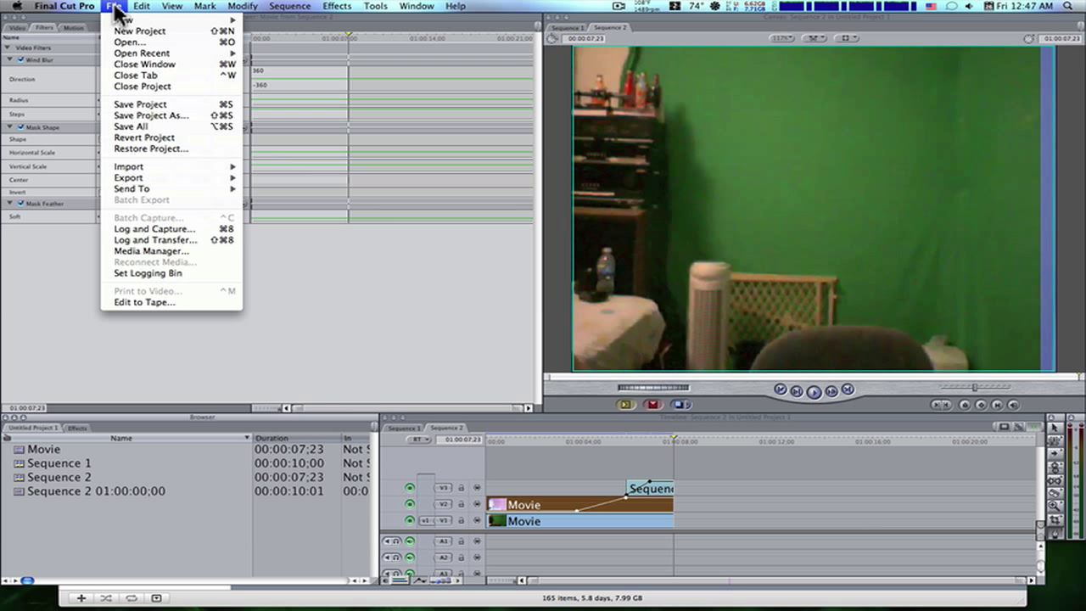
mouse_move(217, 23)
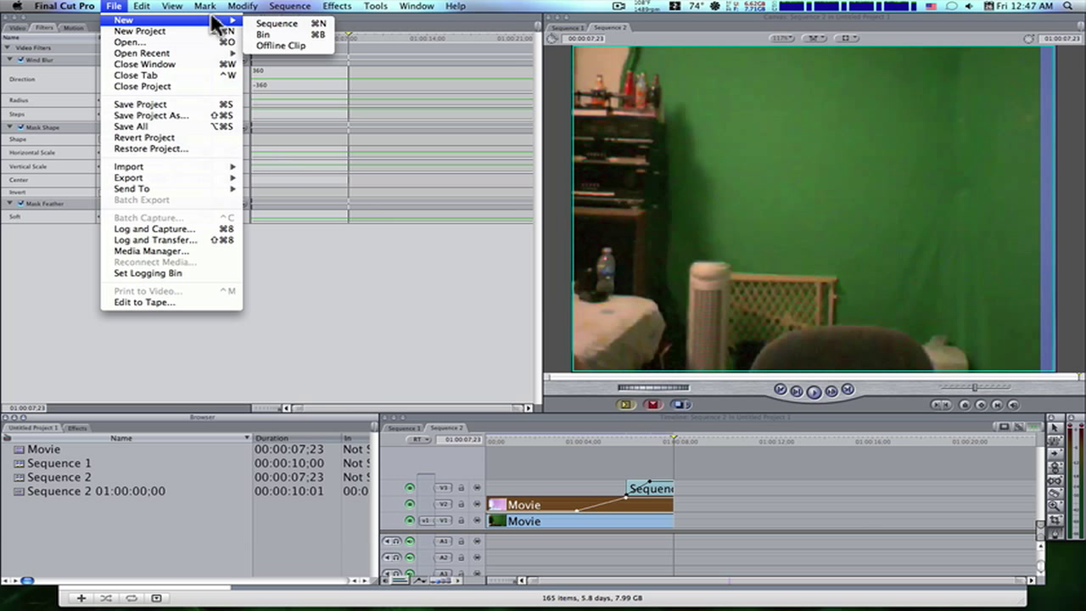
left_click(266, 23)
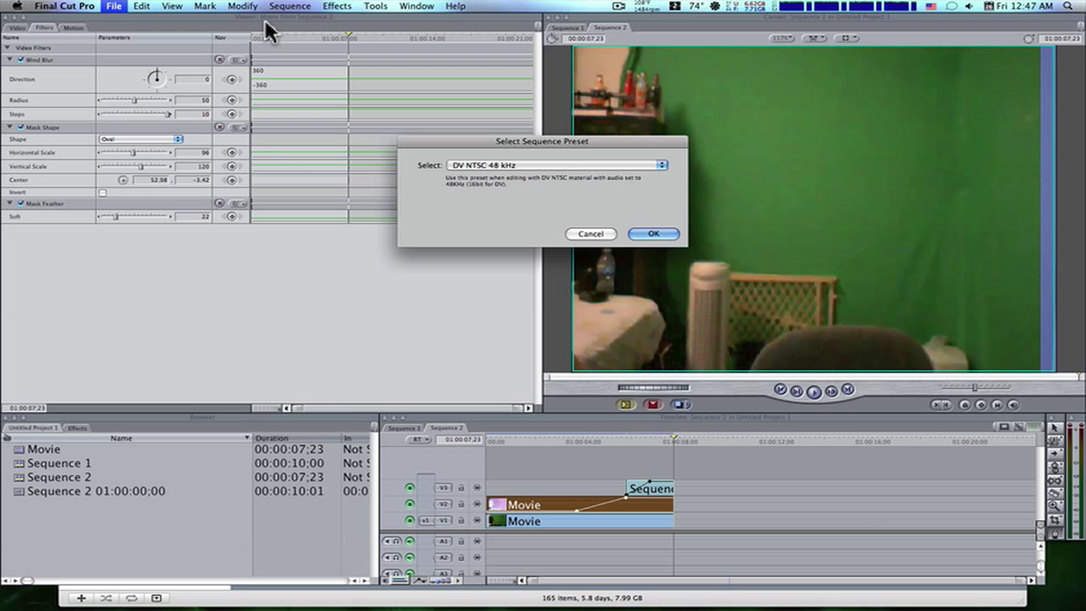
left_click(655, 235)
key("Return")
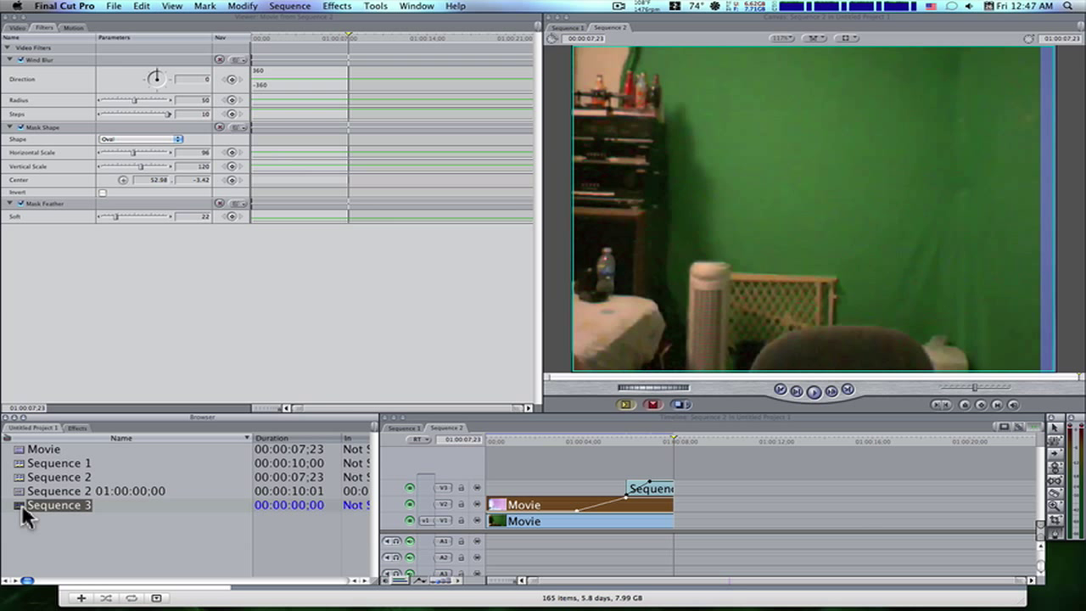
double_click(23, 511)
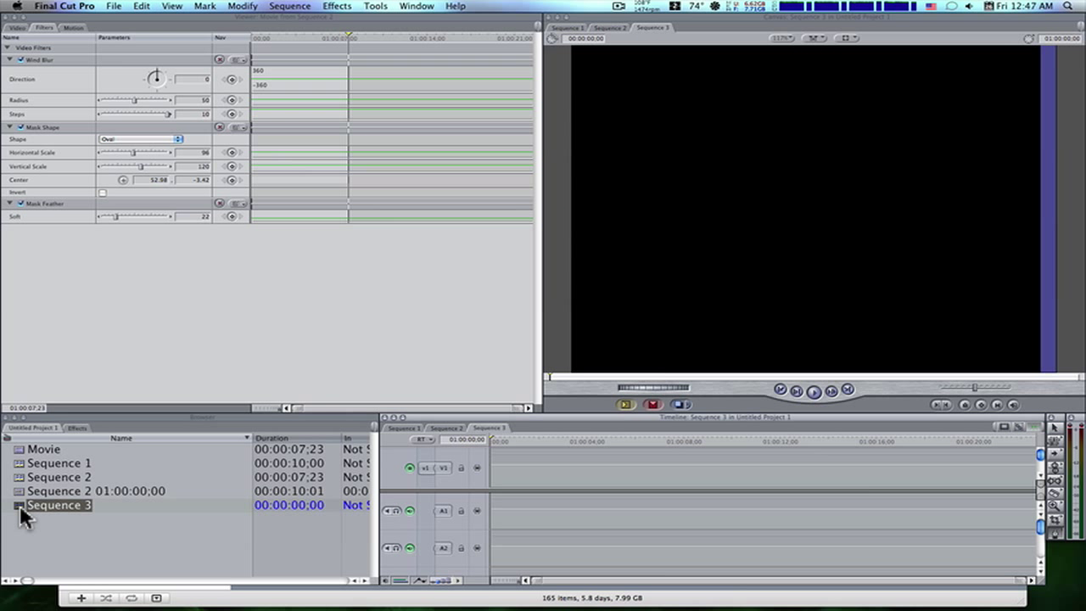
left_click(400, 581)
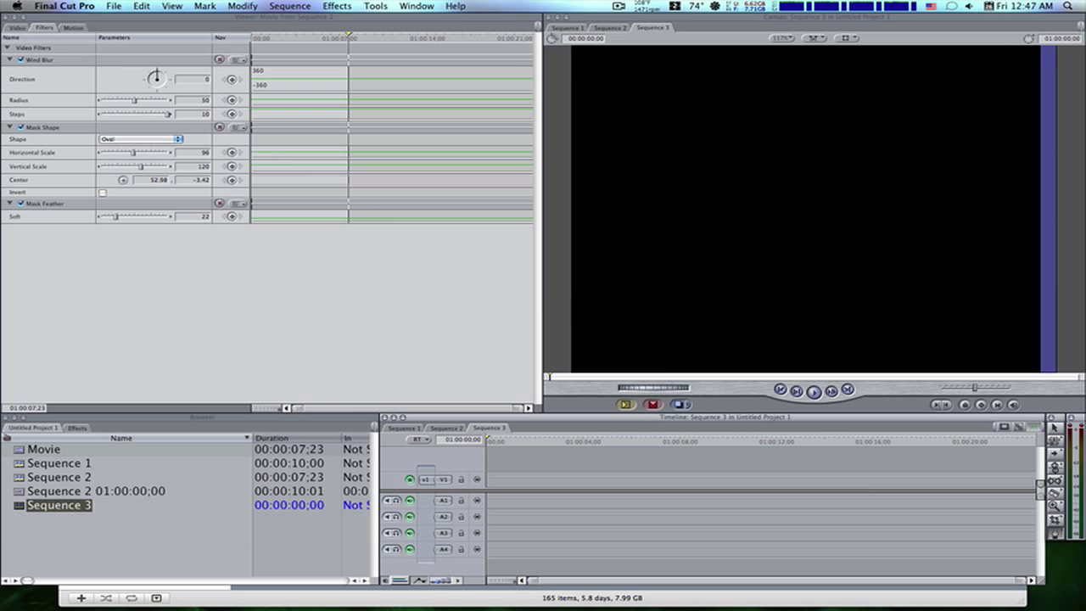
- Add the Movie clip to Sequence 3 with matched settings and delete its A1 audio
left_click(13, 30)
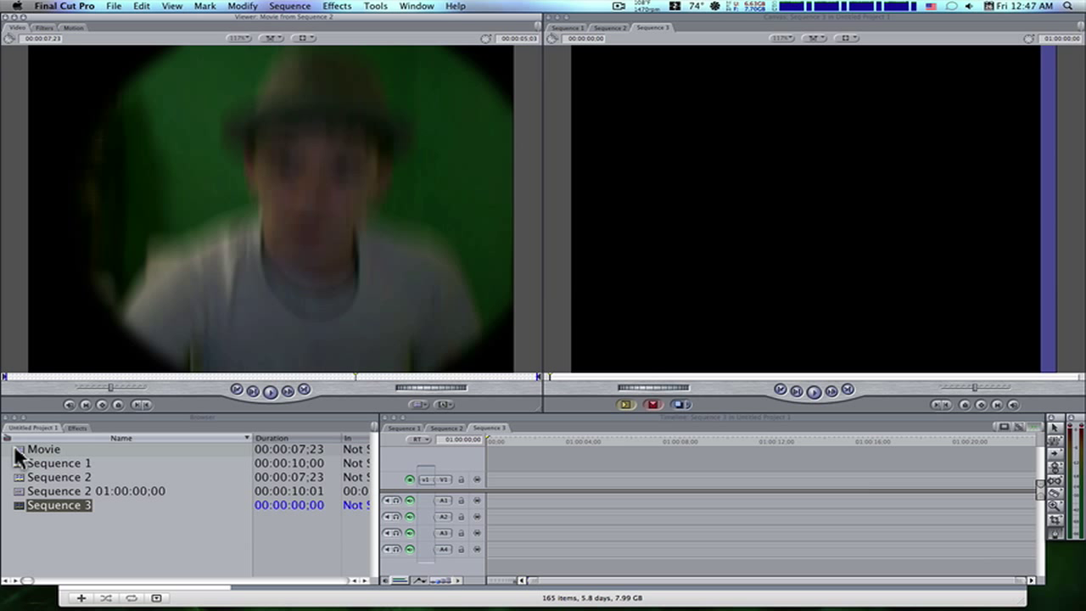
left_click_drag(19, 455, 498, 477)
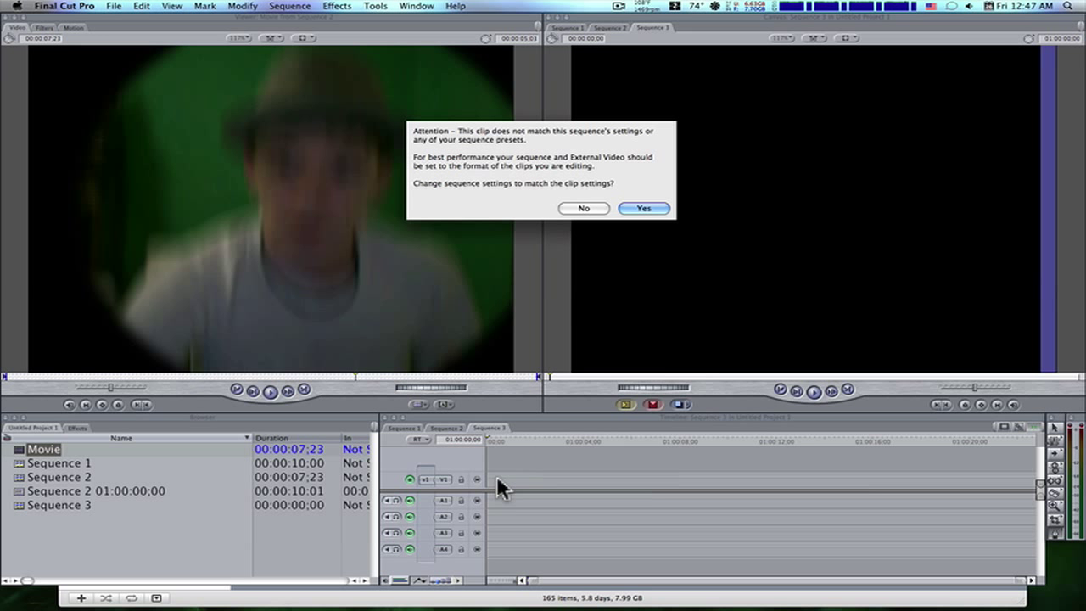
left_click(646, 210)
left_click(538, 501)
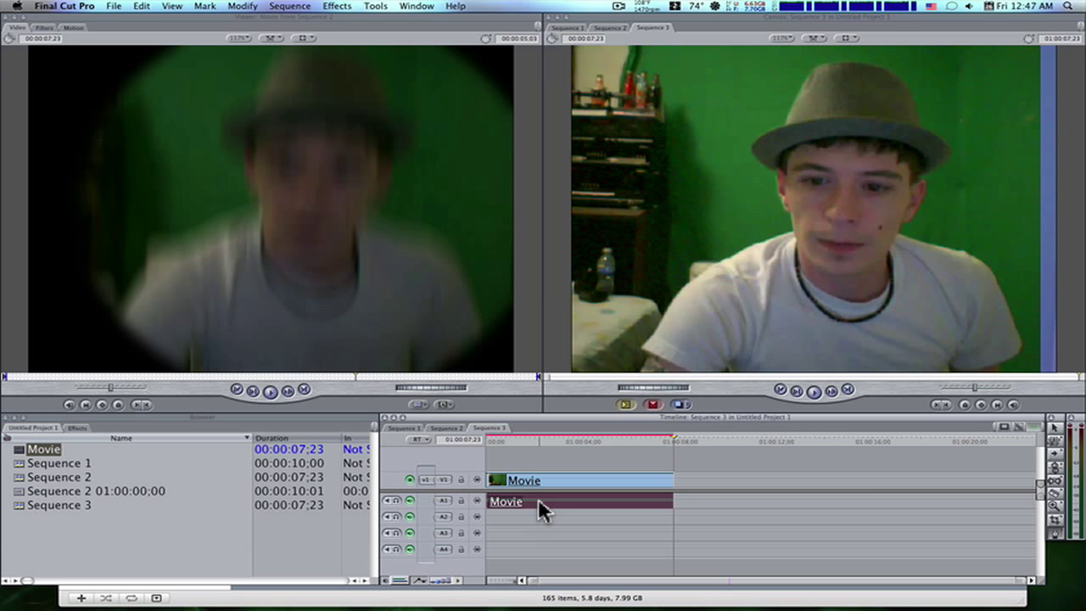
key("Delete")
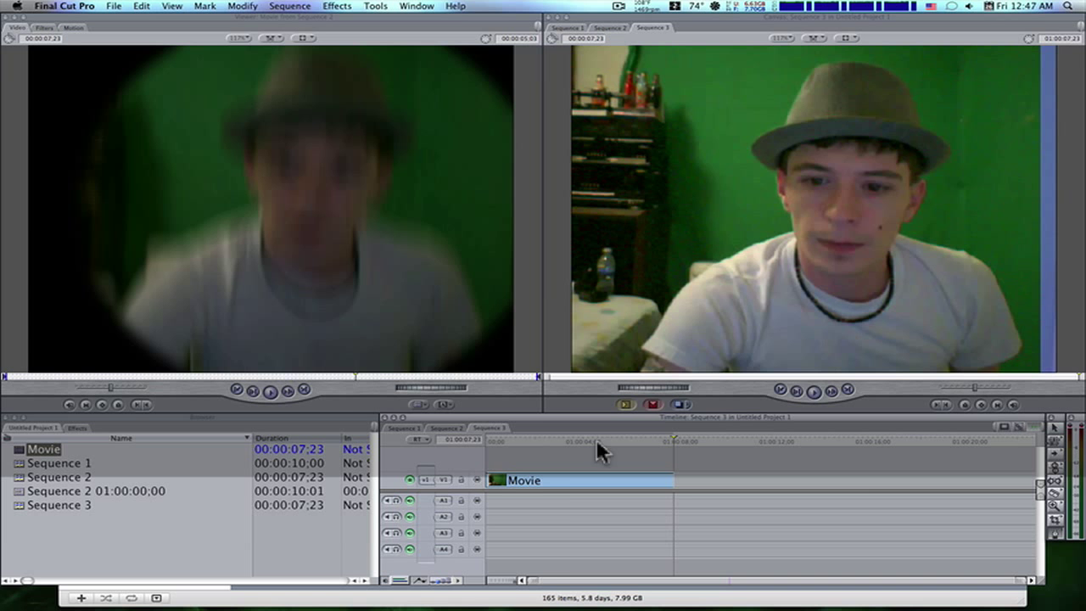
- Play and step through the clip to park on an early empty-room frame
mouse_move(540, 439)
left_mouse_down()
mouse_move(596, 442)
mouse_move(526, 452)
left_mouse_up()
key("space")
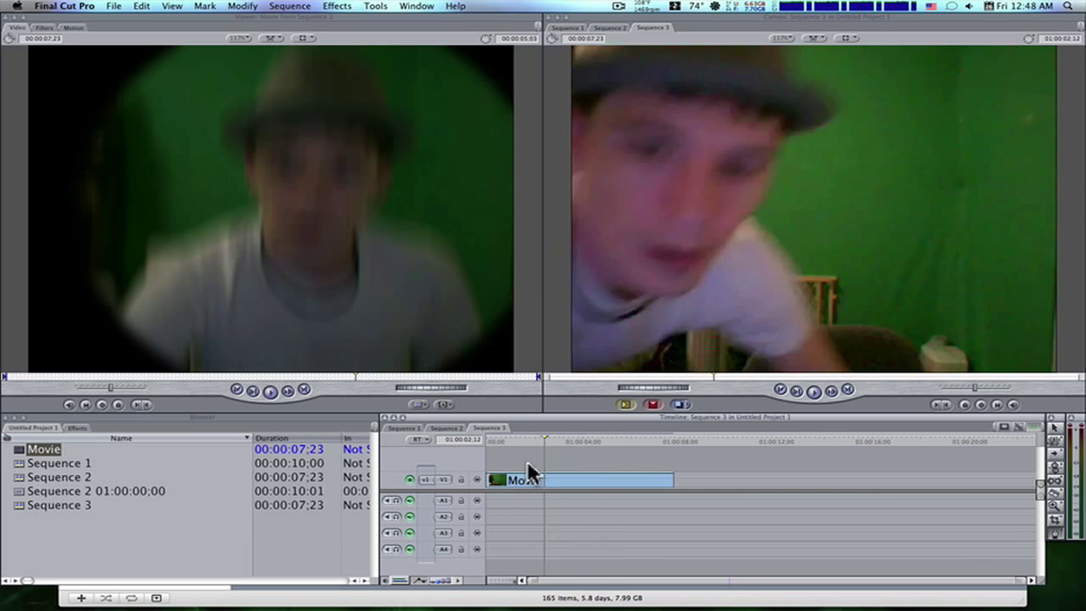
key("Home")
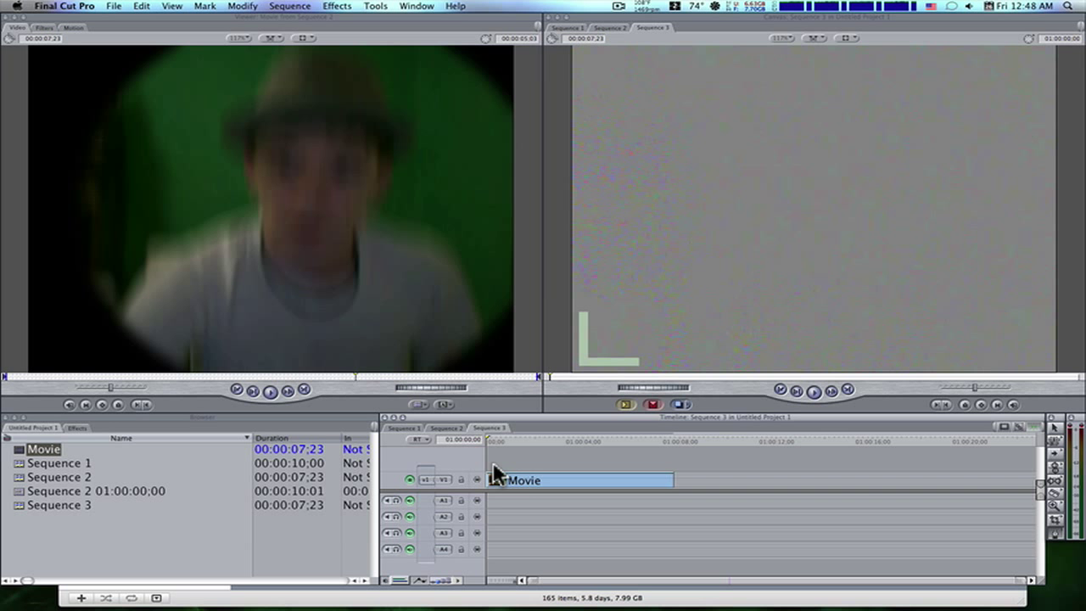
key("space")
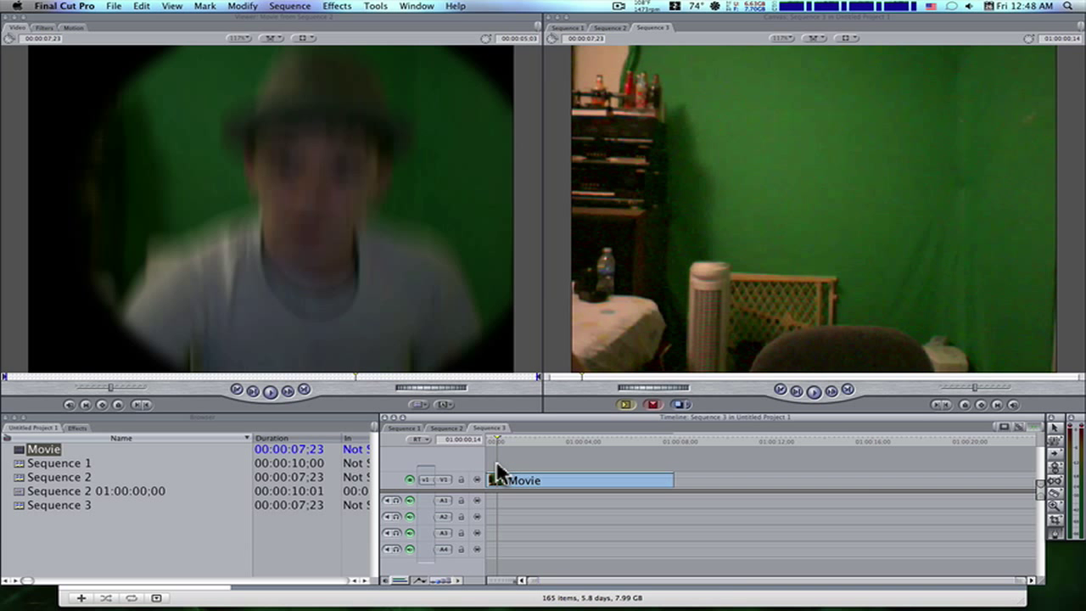
key("Left")
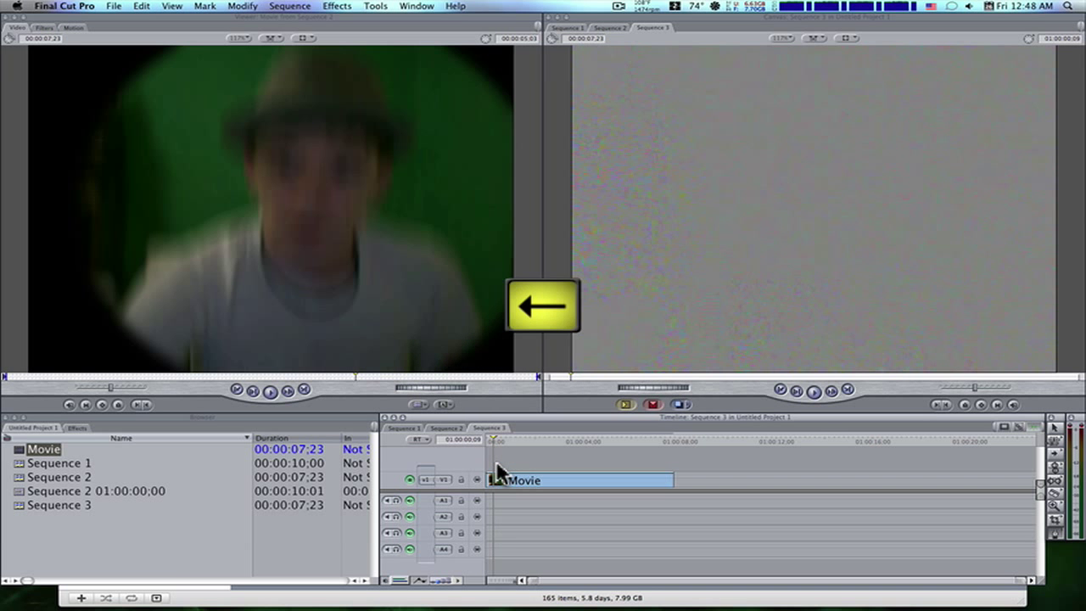
key("Right")
key("Right")
key("Right")
key("Right")
key("Right")
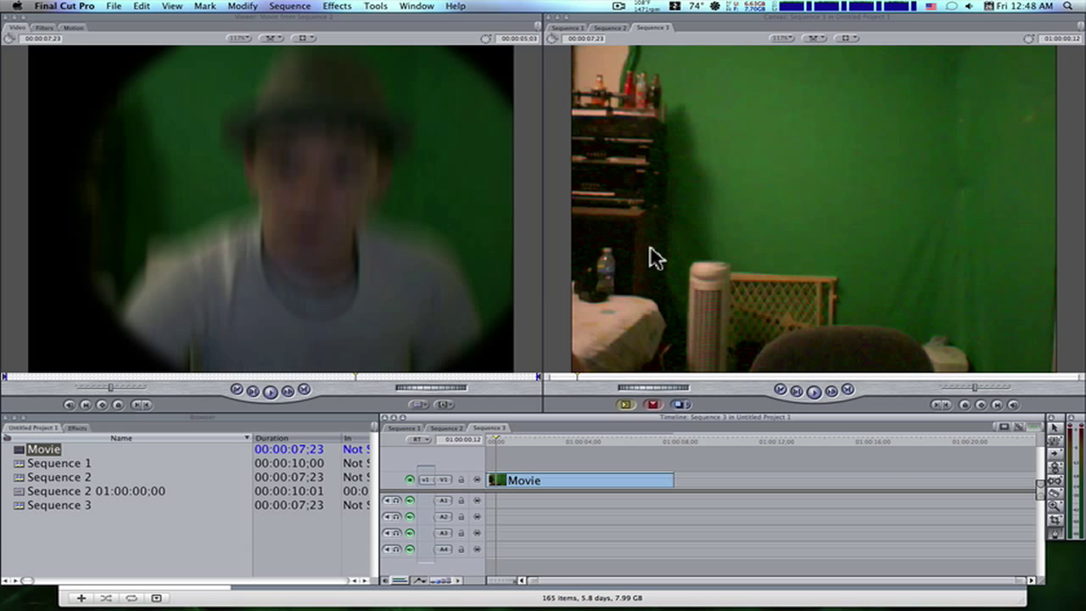
- Freeze the empty-room frame with Modify > Make Freeze Frame, then load Sequence 2 into the viewer
left_click(253, 6)
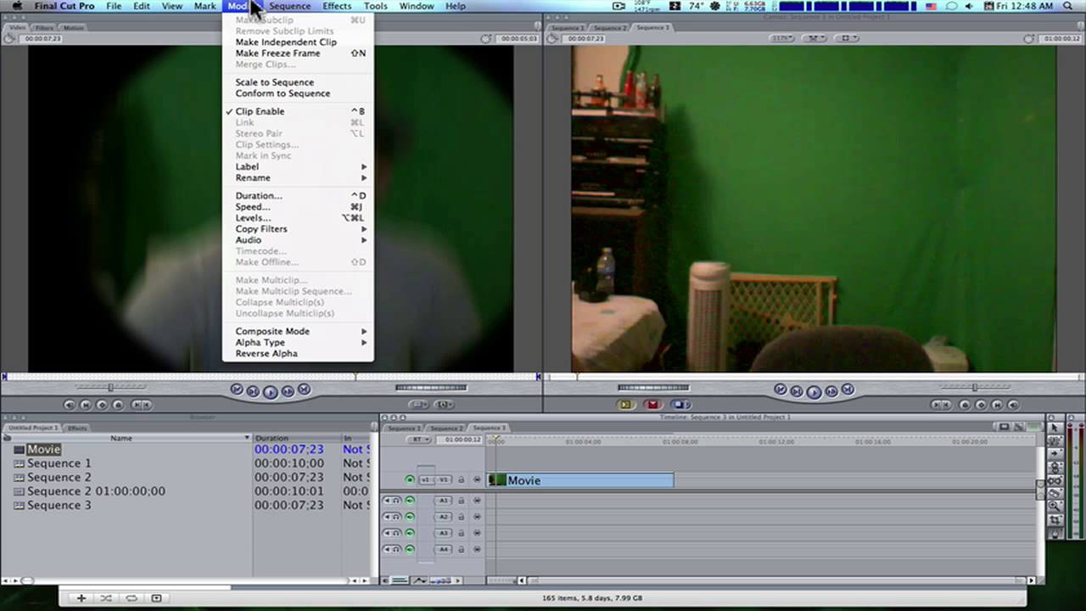
left_click(251, 54)
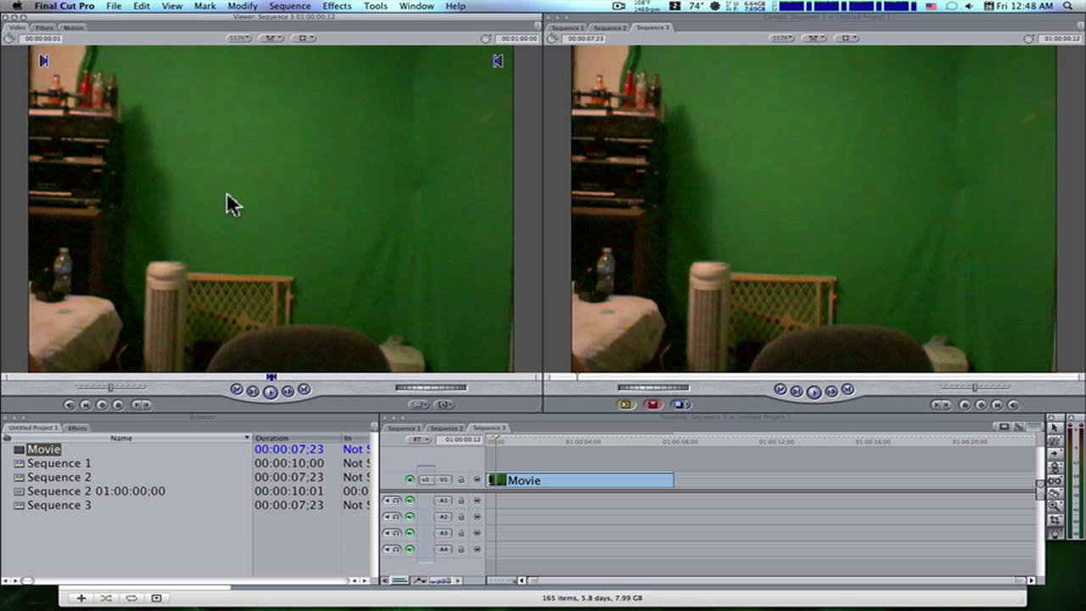
left_click_drag(226, 193, 216, 250)
left_click(56, 491)
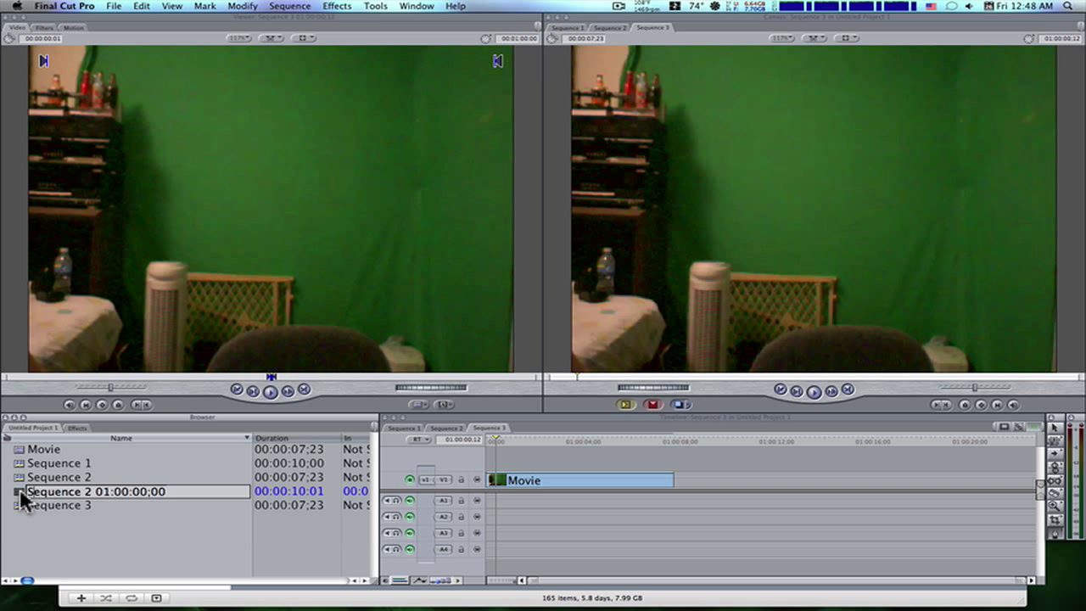
double_click(21, 499, "alt")
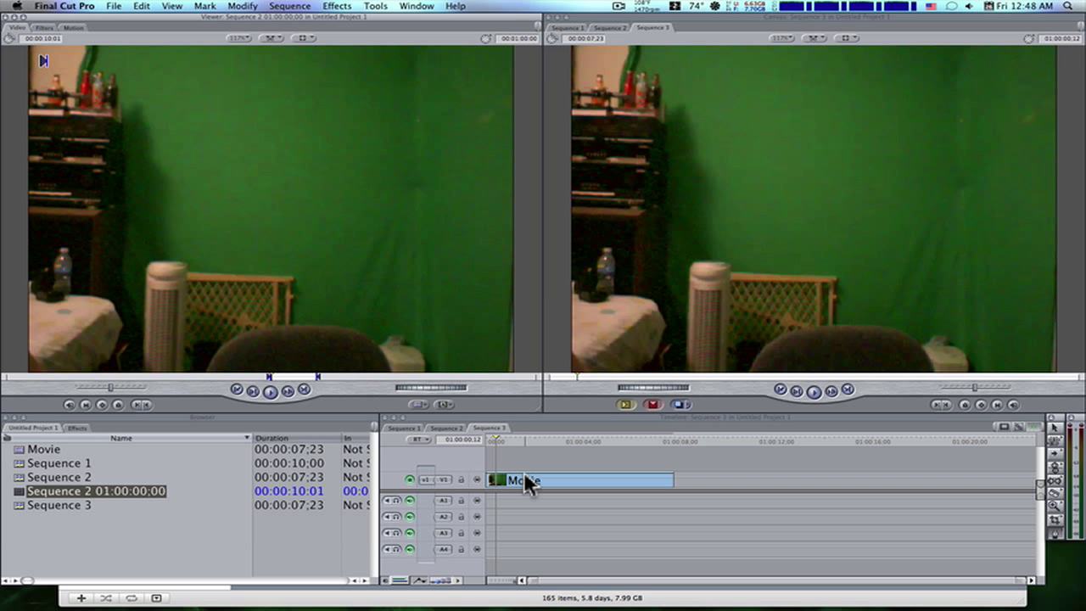
- Lift the Movie clip onto track V2 and scrub to about 01:00:06:22 where the person appears
key("a")
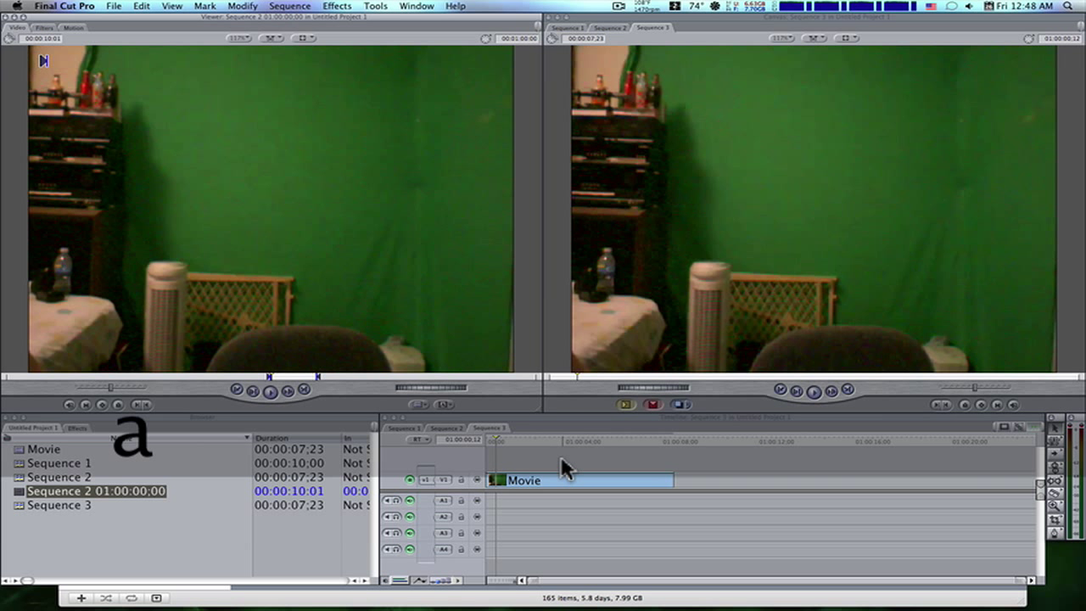
left_click(550, 480)
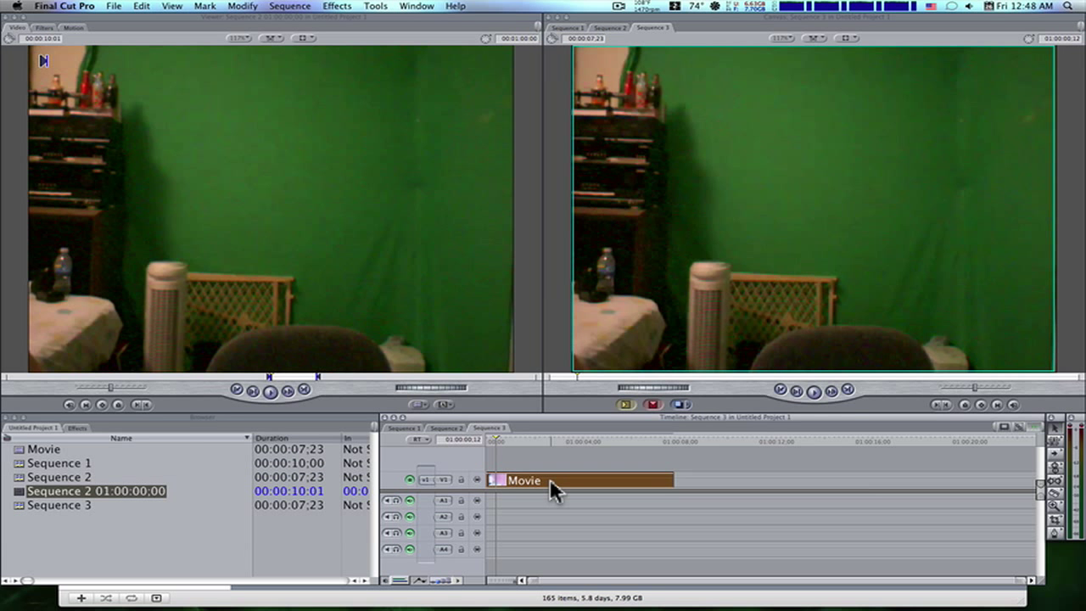
left_click_drag(550, 480, 549, 466)
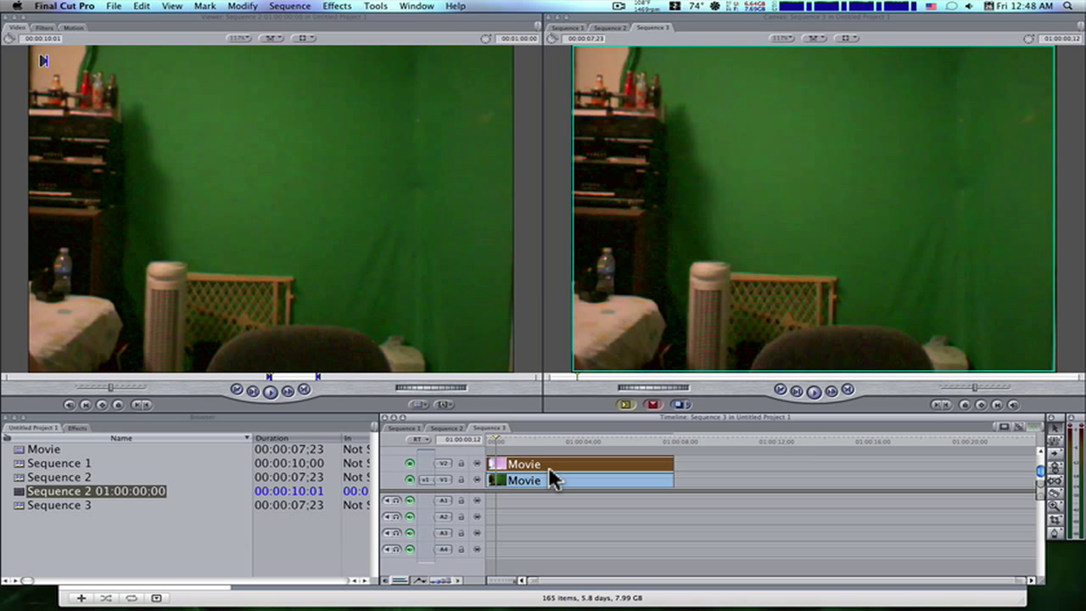
mouse_move(630, 438)
left_mouse_down()
mouse_move(671, 434)
mouse_move(623, 434)
left_mouse_up()
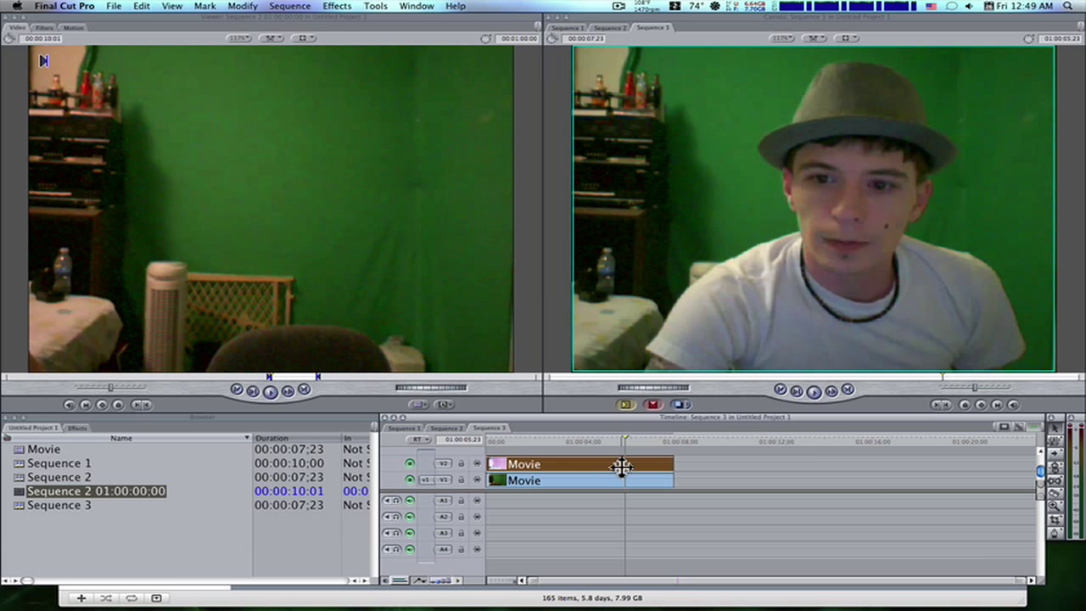
- Show clip keyframes in the timeline and park the playhead near 01:00:03:23
key("p")
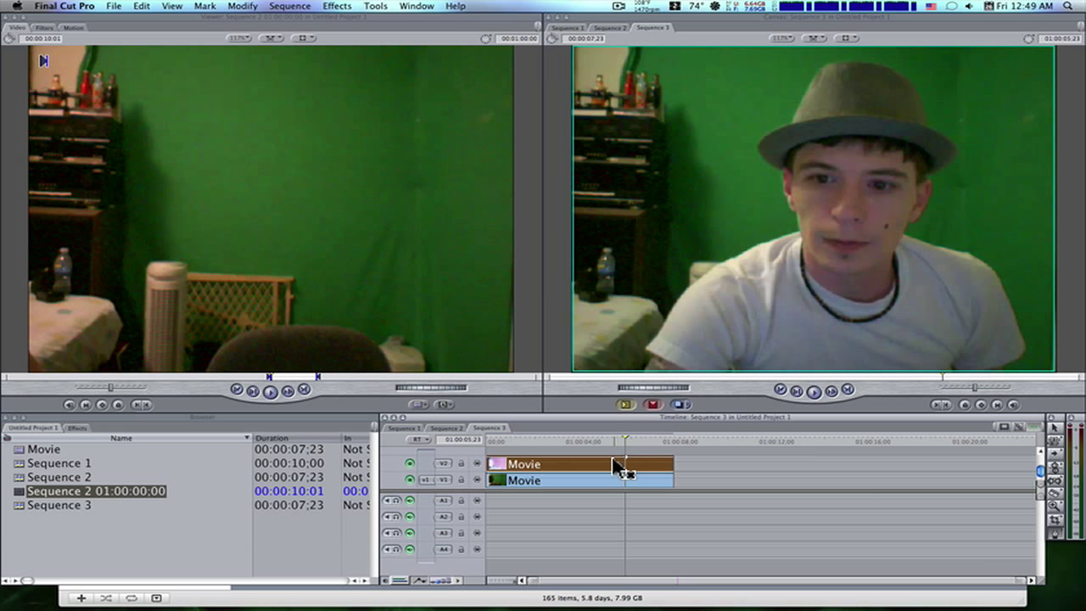
left_click(419, 580)
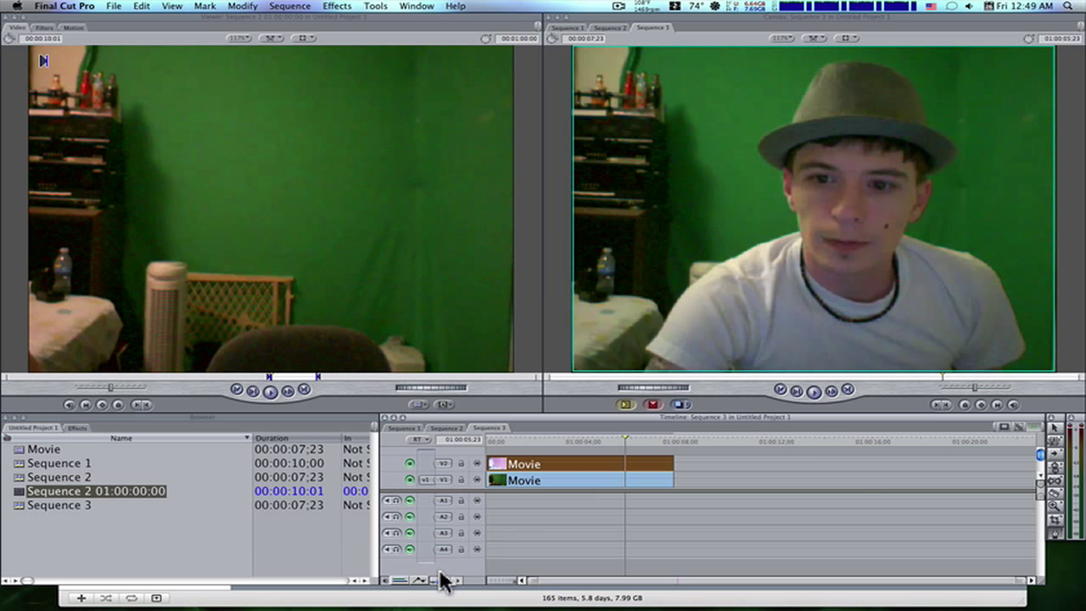
left_click(418, 582)
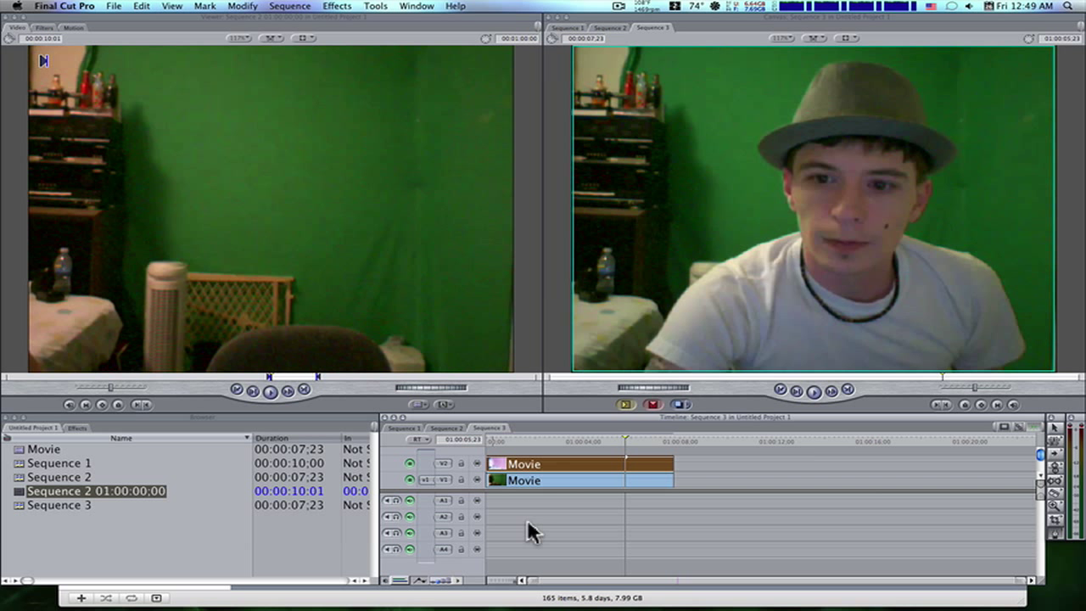
left_click(626, 436)
left_click_drag(625, 437, 576, 440)
- Blade the V2 Movie clip at the playhead and drag its opacity keyframe down to ramp from 0
key("b")
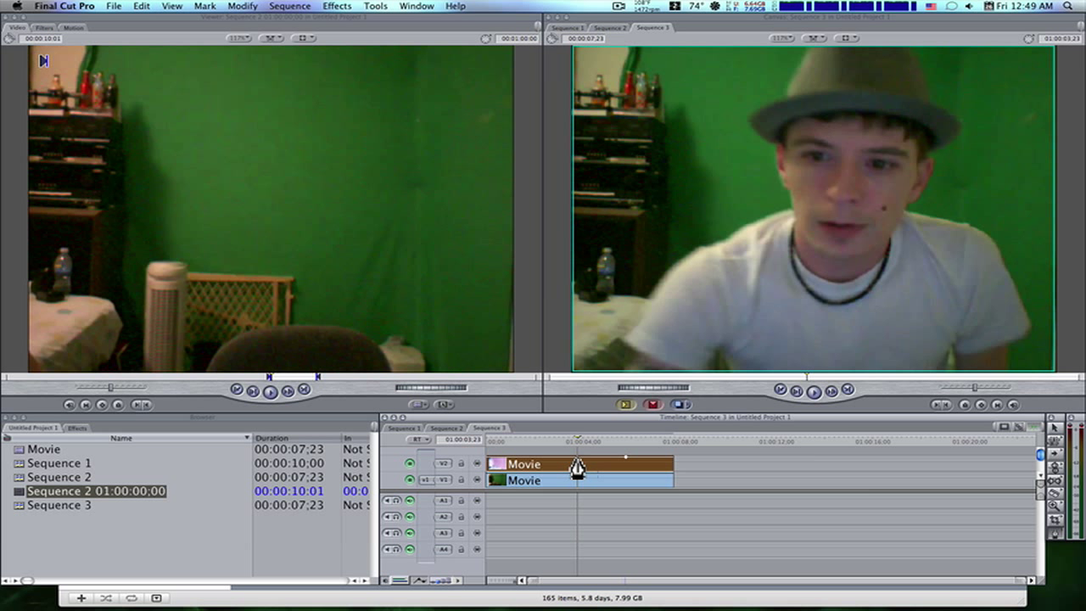
left_click(577, 468)
key("a")
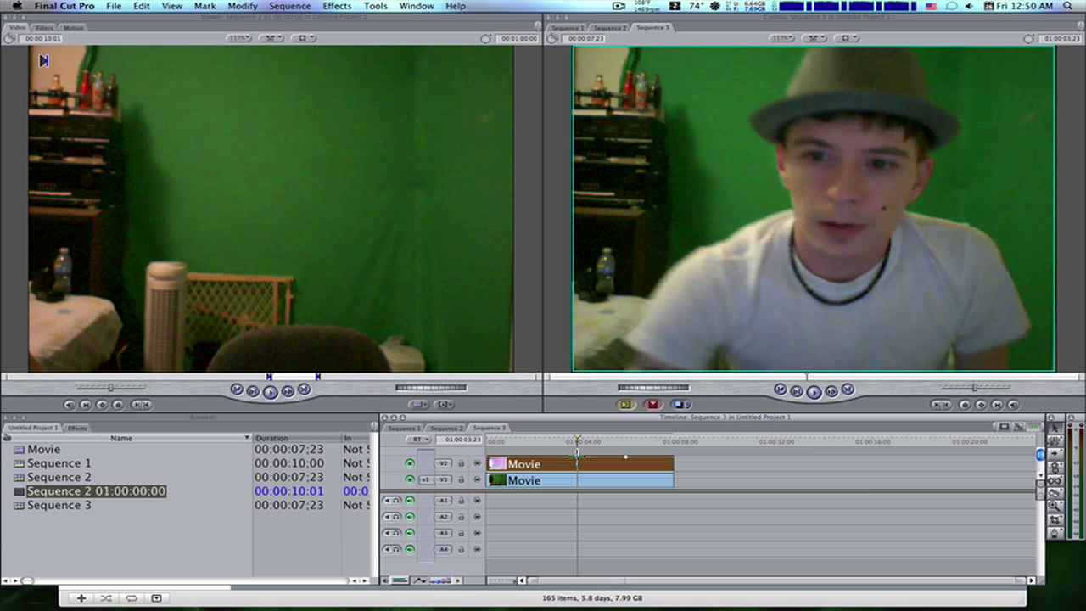
left_click_drag(577, 458, 577, 469)
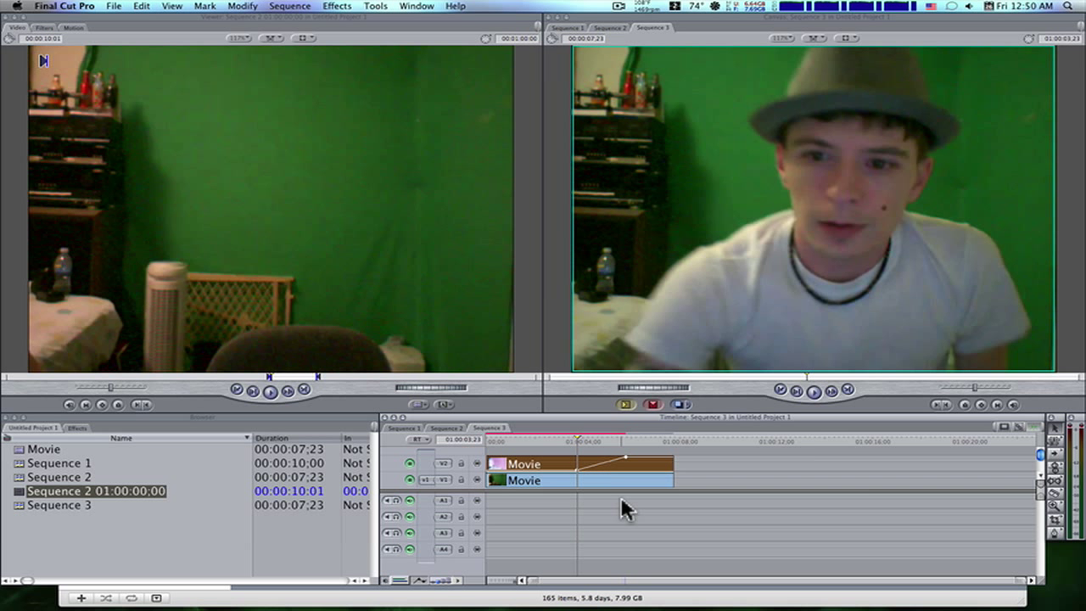
- Apply the Blur > Wind Blur filter to the upper Movie clip on V2
double_click(558, 464)
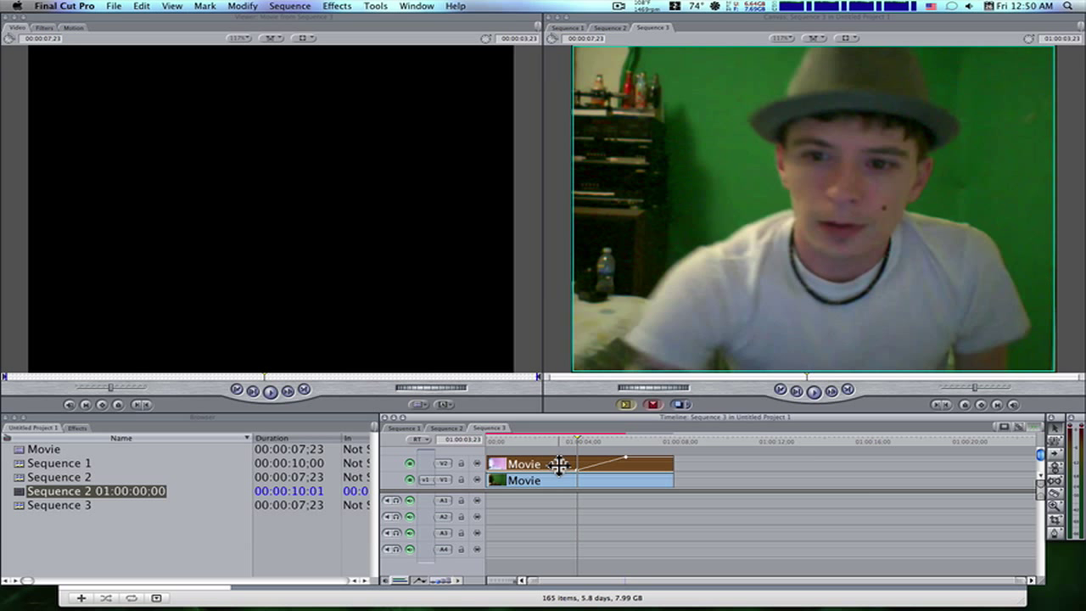
left_click(84, 428)
scroll(68, 474, "up", 5)
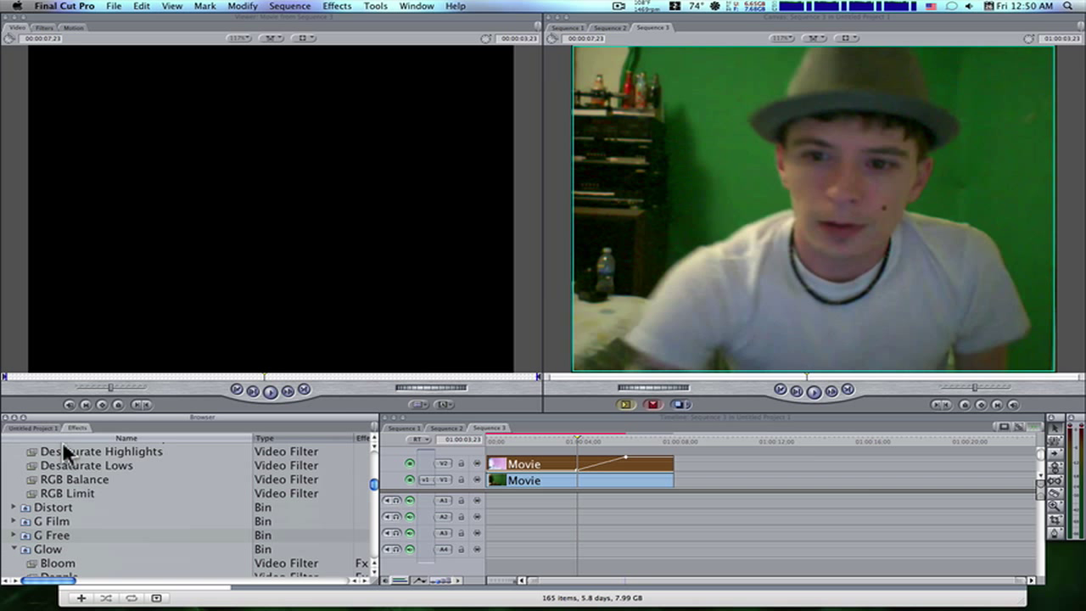
scroll(70, 524, "up", 10)
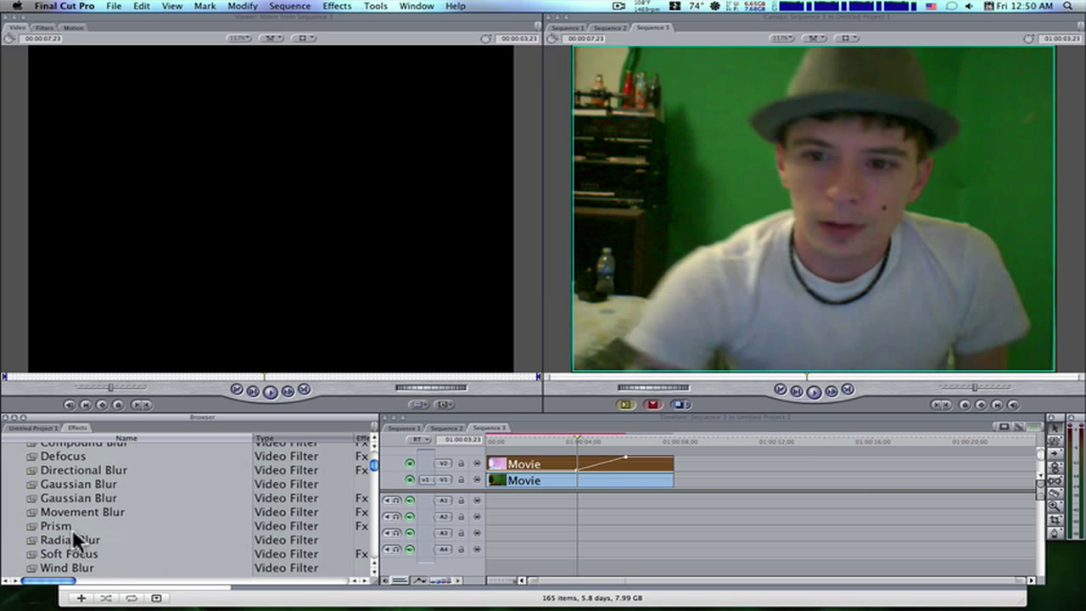
scroll(74, 535, "up", 1)
scroll(74, 534, "down", 5)
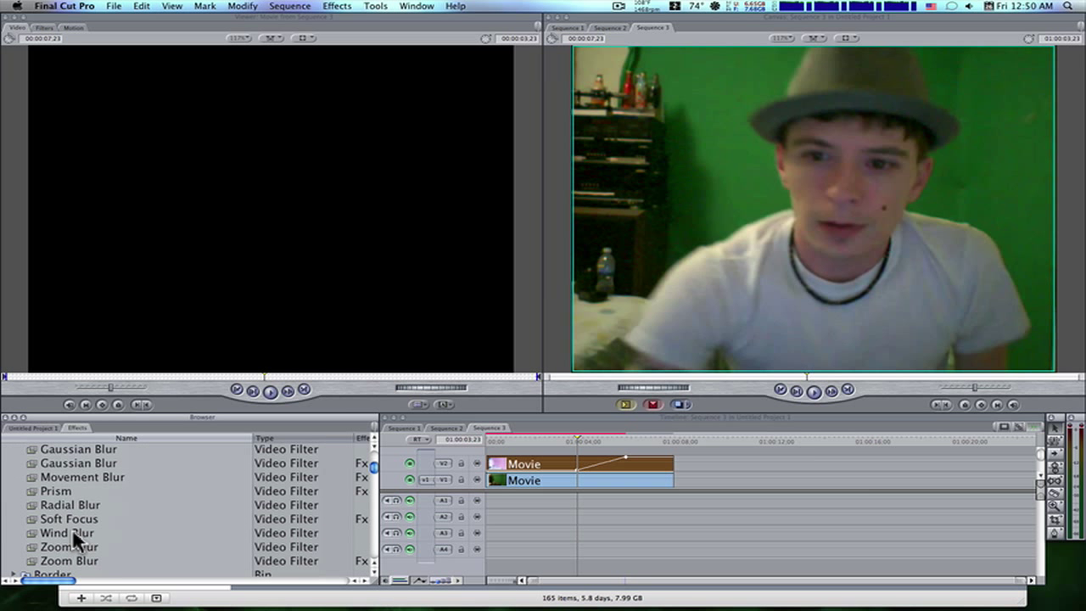
left_click_drag(72, 528, 544, 461)
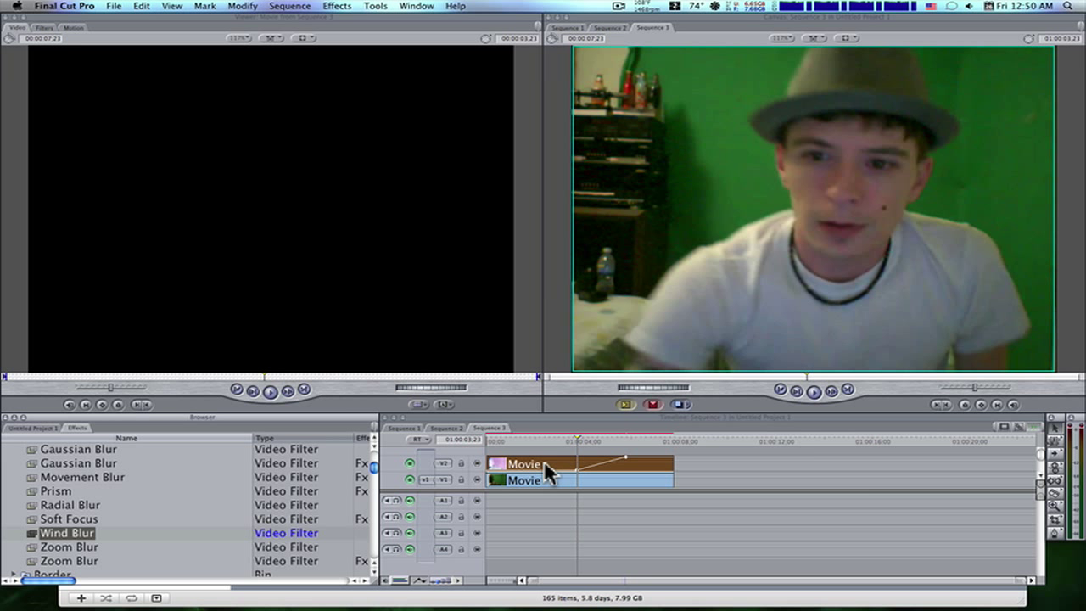
- Set the Wind Blur Radius to 50 and Steps to 10 in the Filters tab
left_click(43, 28)
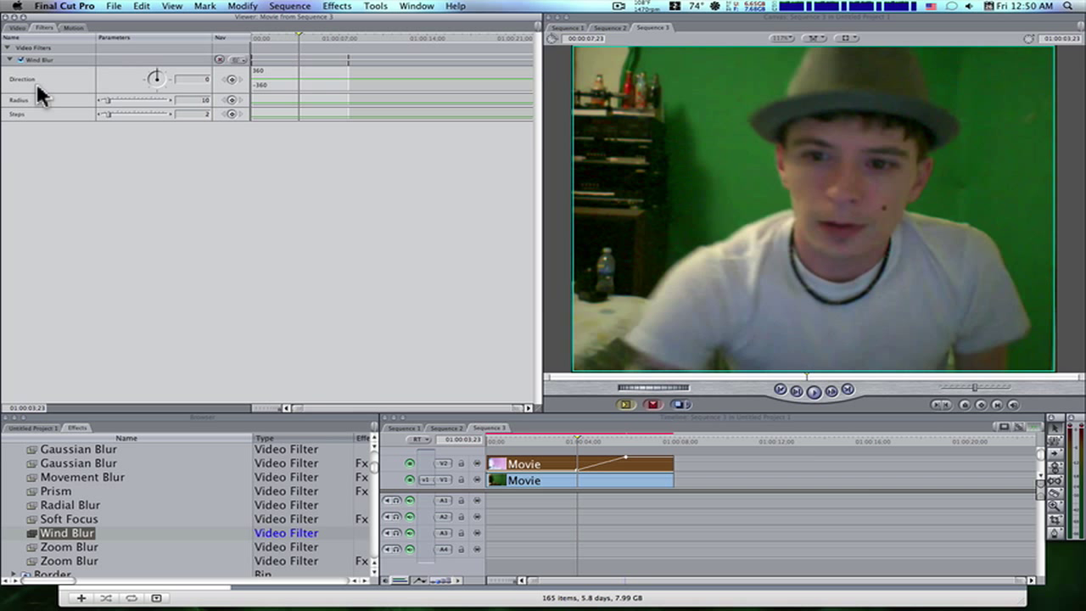
left_click(206, 100)
type("50")
key("Return")
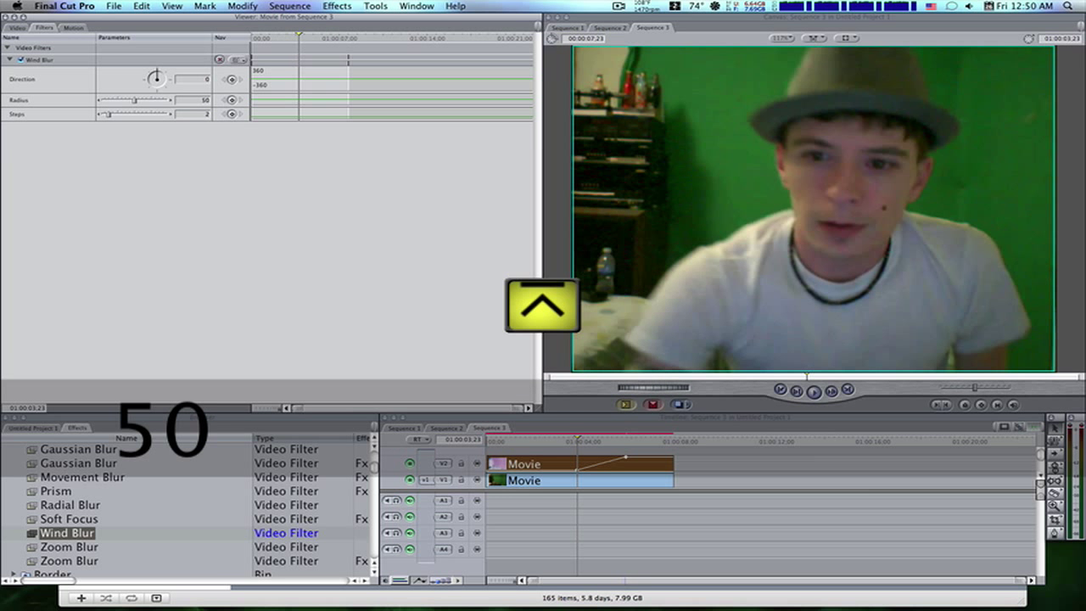
left_click(205, 119)
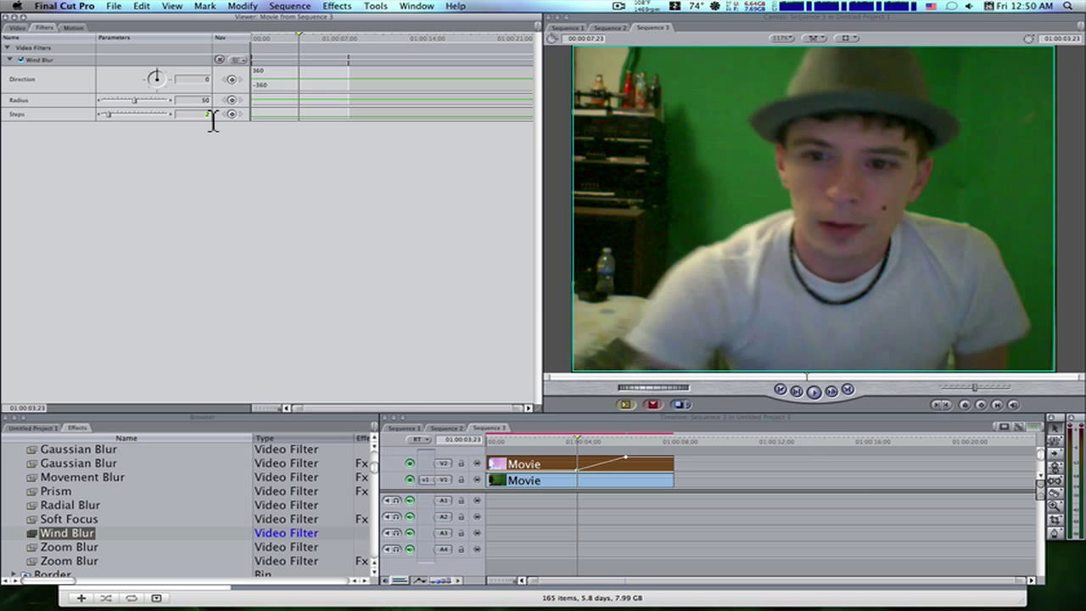
type("10")
key("Return")
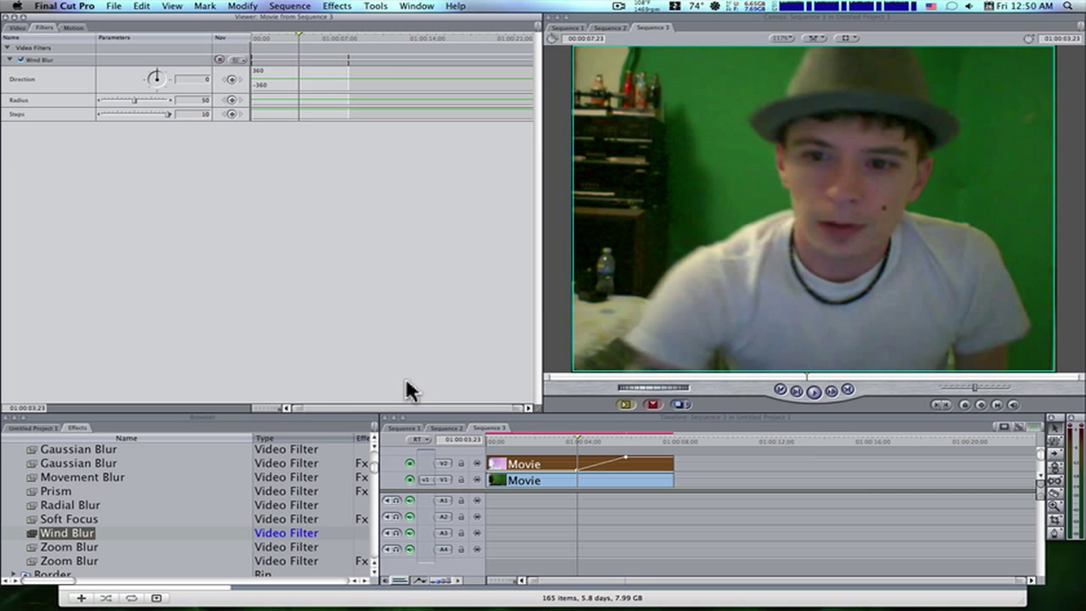
- Drag the Matte filters Mask Shape and Mask Feather onto the V2 Movie clip
scroll(110, 515, "down", 3)
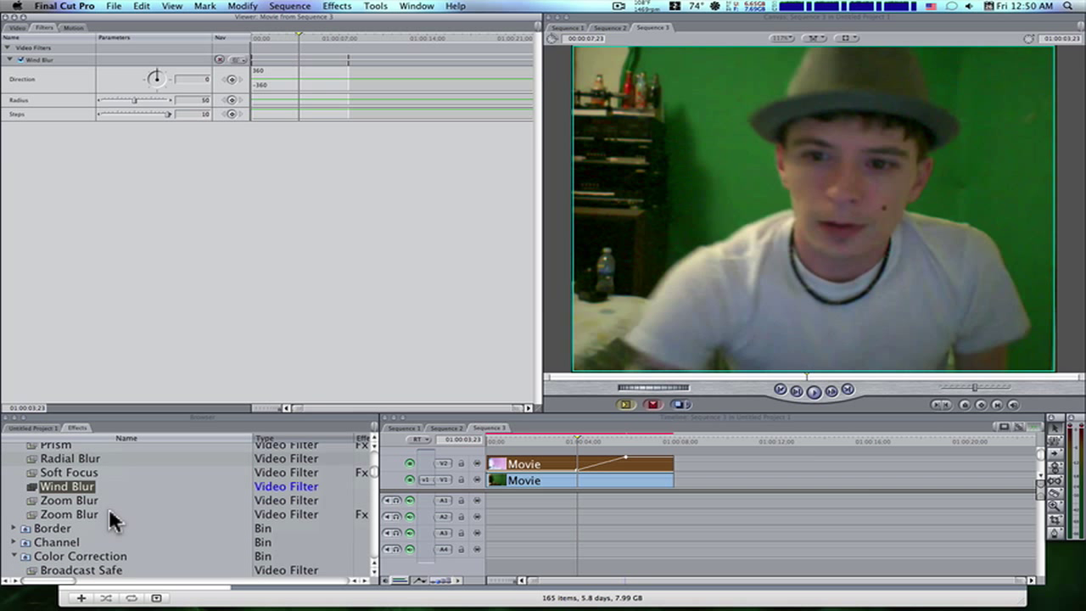
scroll(110, 517, "down", 15)
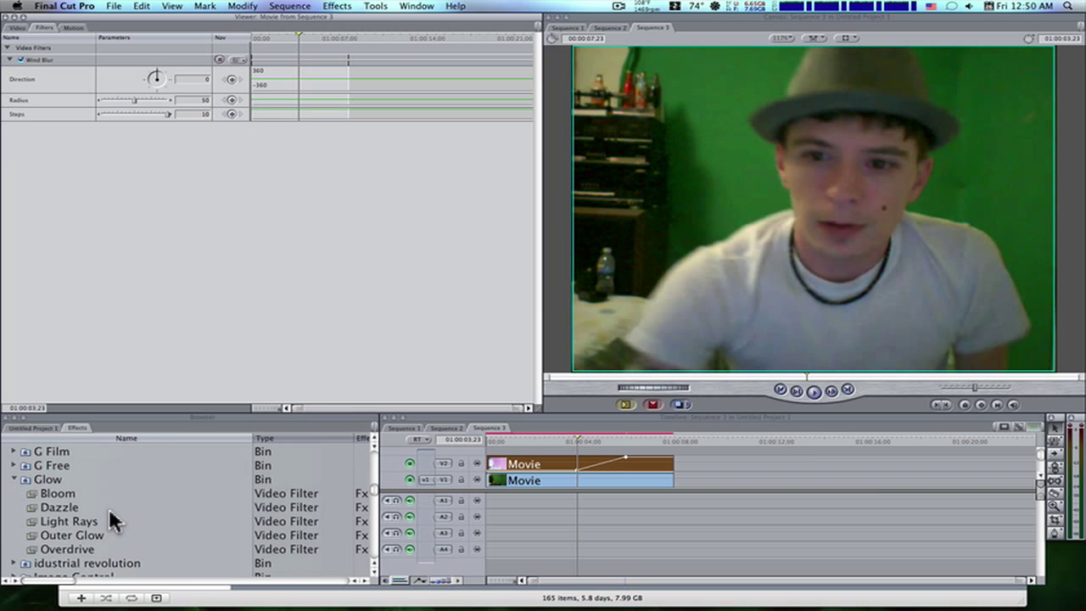
scroll(109, 507, "down", 12)
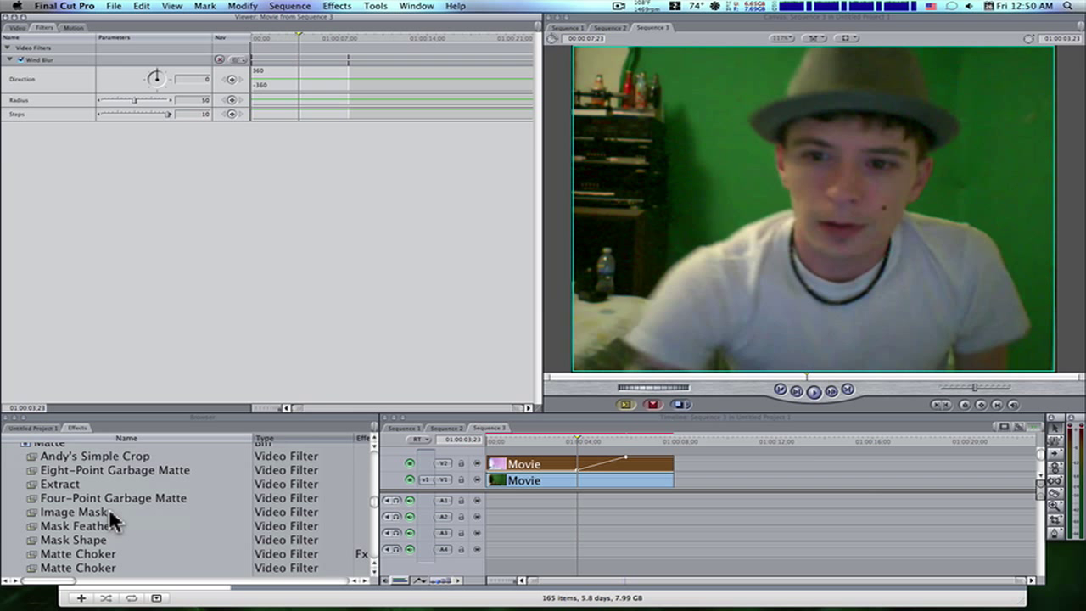
scroll(108, 508, "down", 1)
left_click(67, 521)
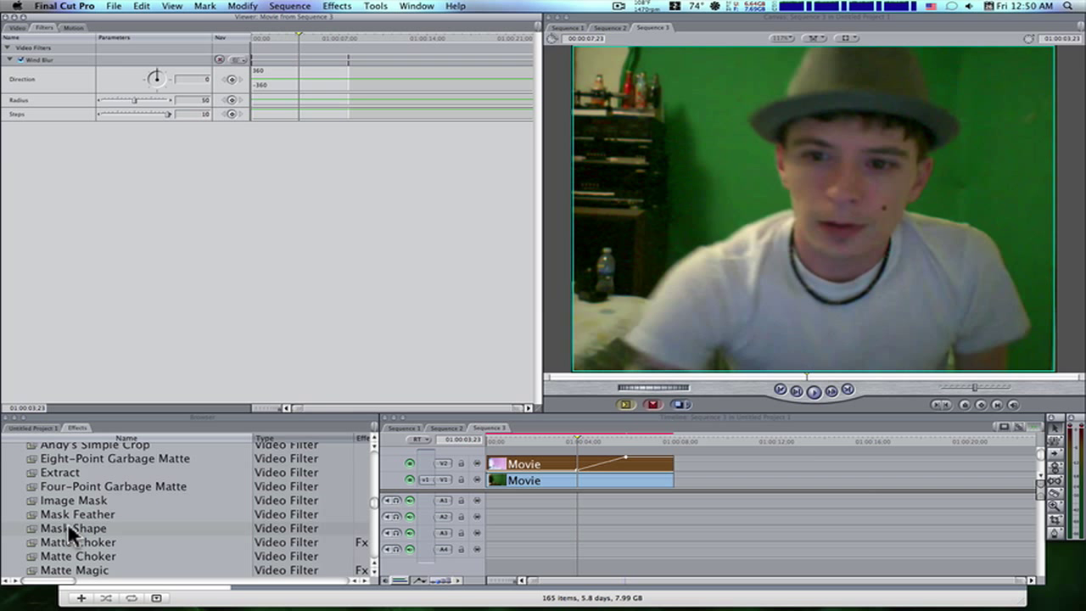
left_click_drag(67, 523, 550, 458)
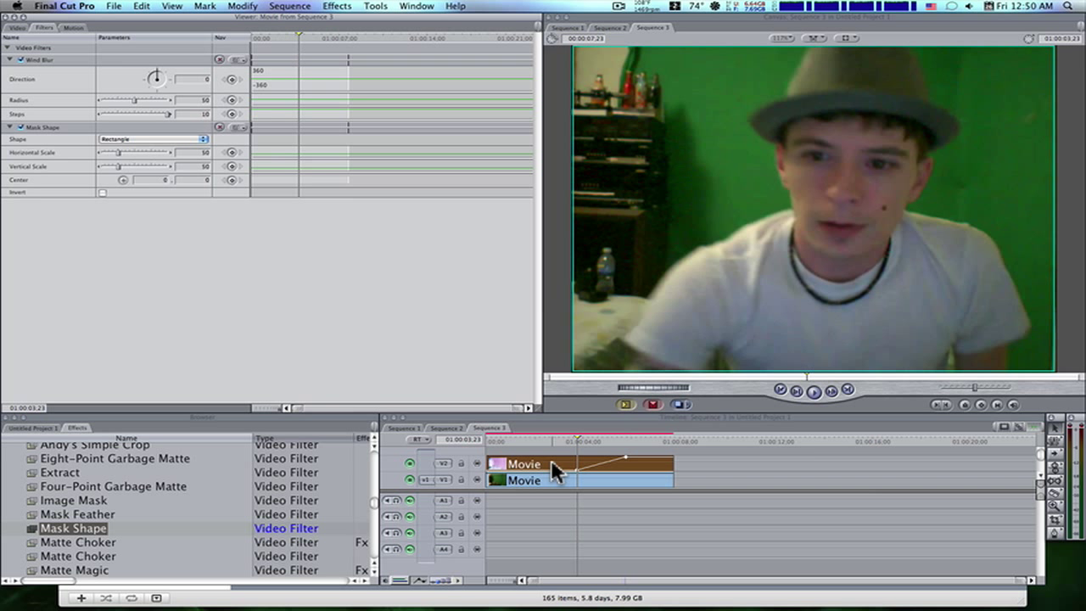
left_click_drag(37, 514, 508, 464)
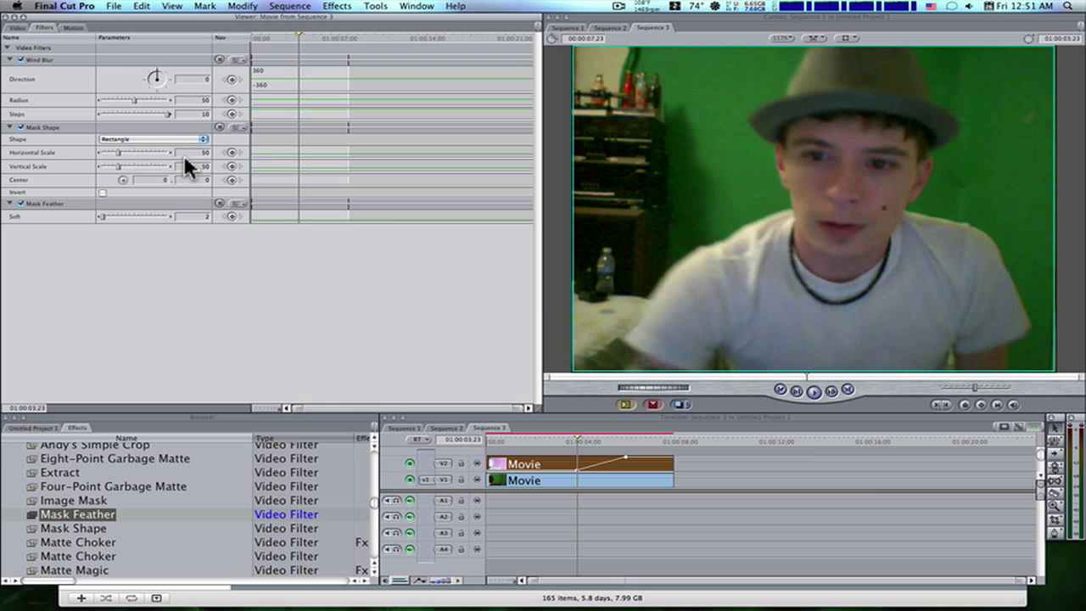
- Make the mask an Oval and roughly place and scale it, checking at 01:00:06:06
left_click(197, 136)
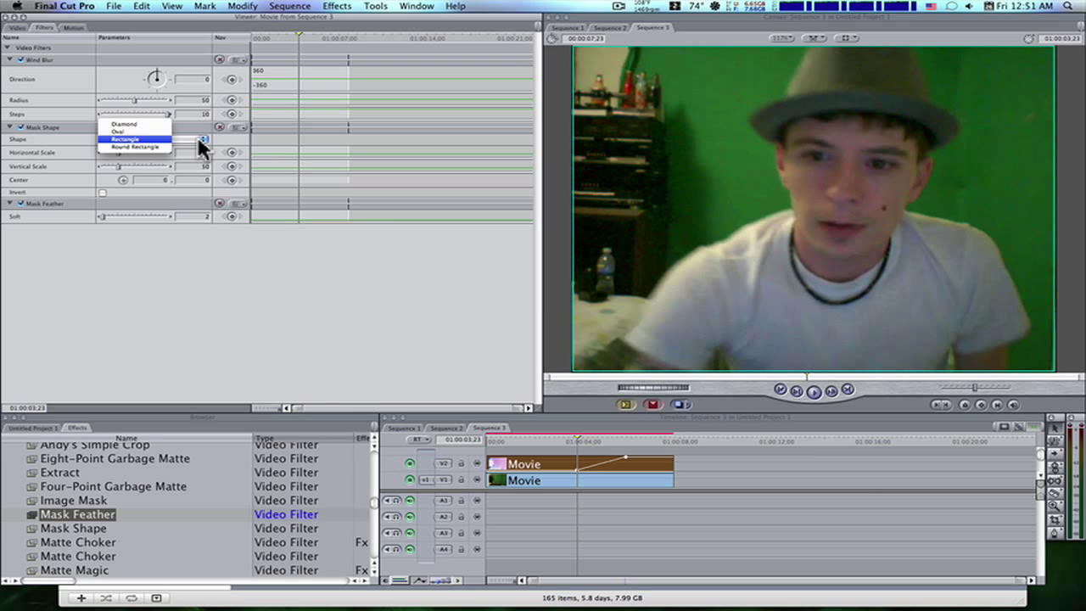
left_click(153, 136)
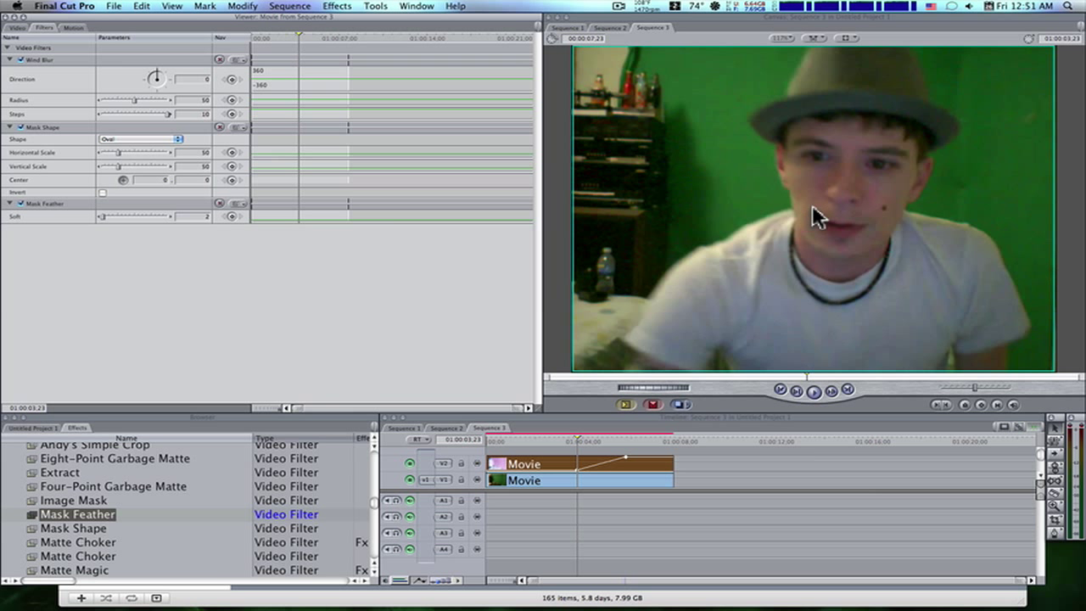
left_click(835, 201)
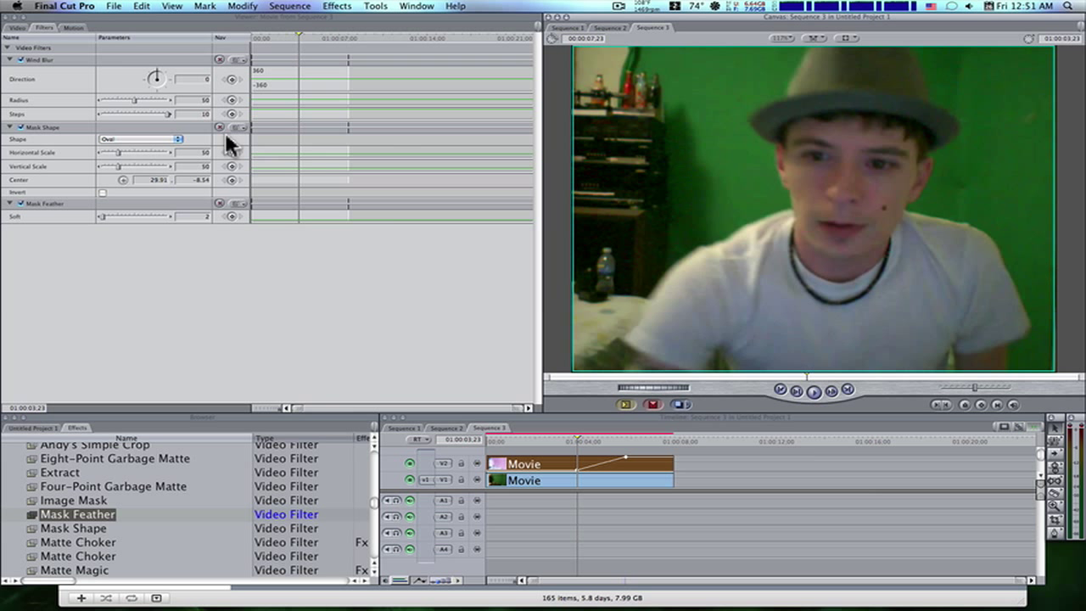
left_click_drag(118, 148, 139, 149)
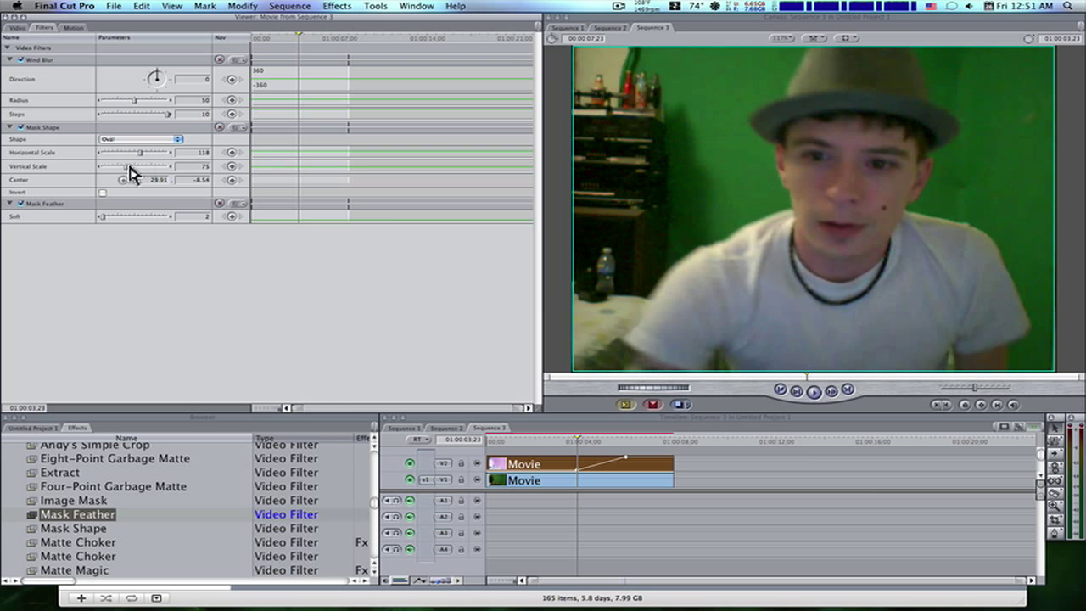
left_click_drag(129, 166, 139, 166)
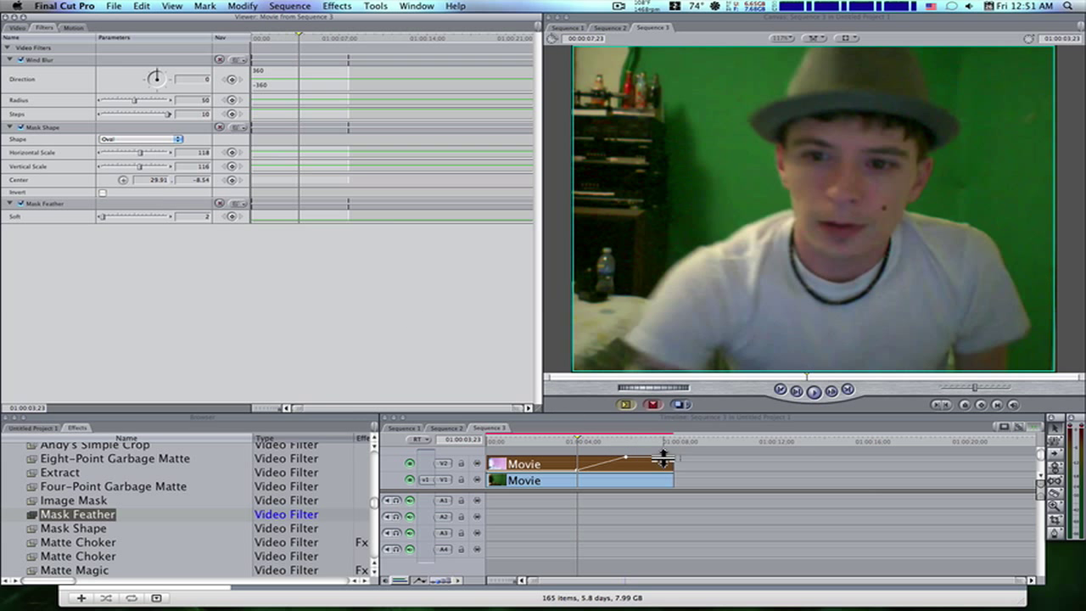
left_click(635, 438)
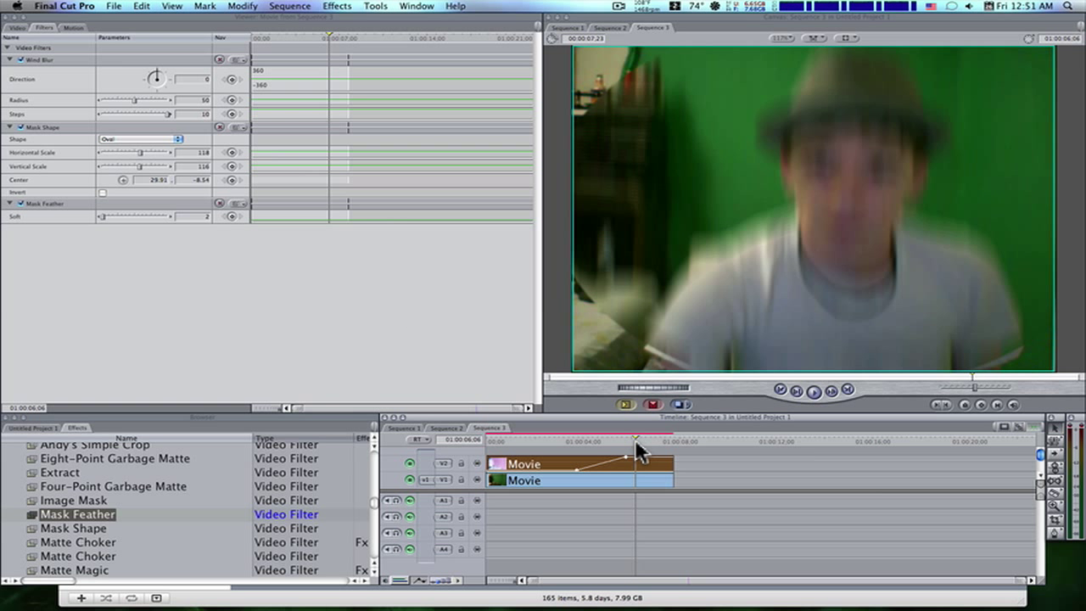
left_click(572, 442)
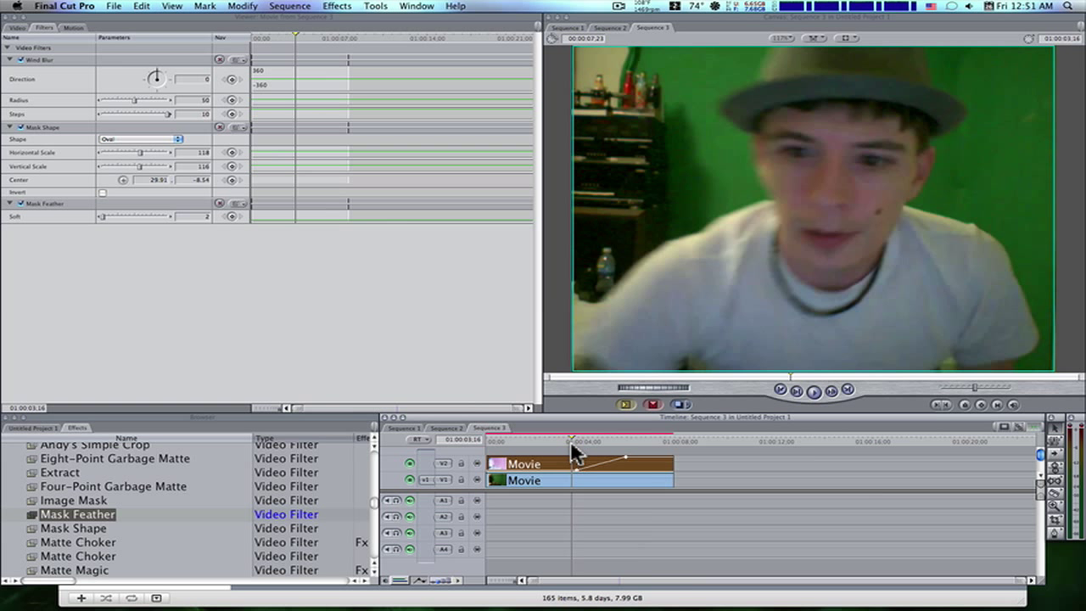
left_click(635, 441)
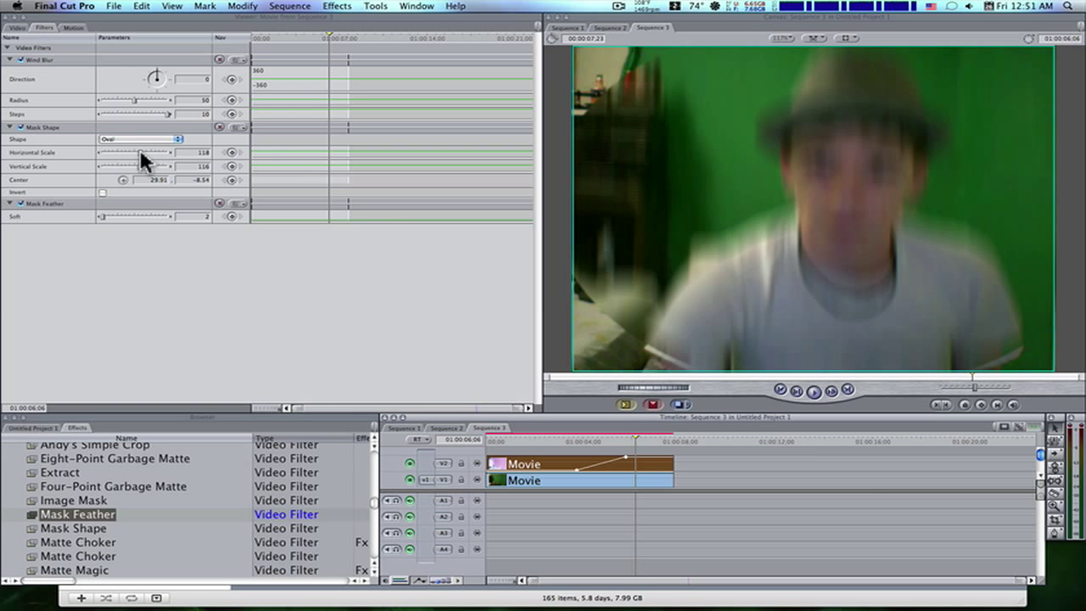
- Narrow the oval, recentre it at 18.8, 52.1, and stretch vertical scale to 125
mouse_move(140, 149)
left_mouse_down()
mouse_move(125, 152)
mouse_move(130, 163)
left_mouse_up()
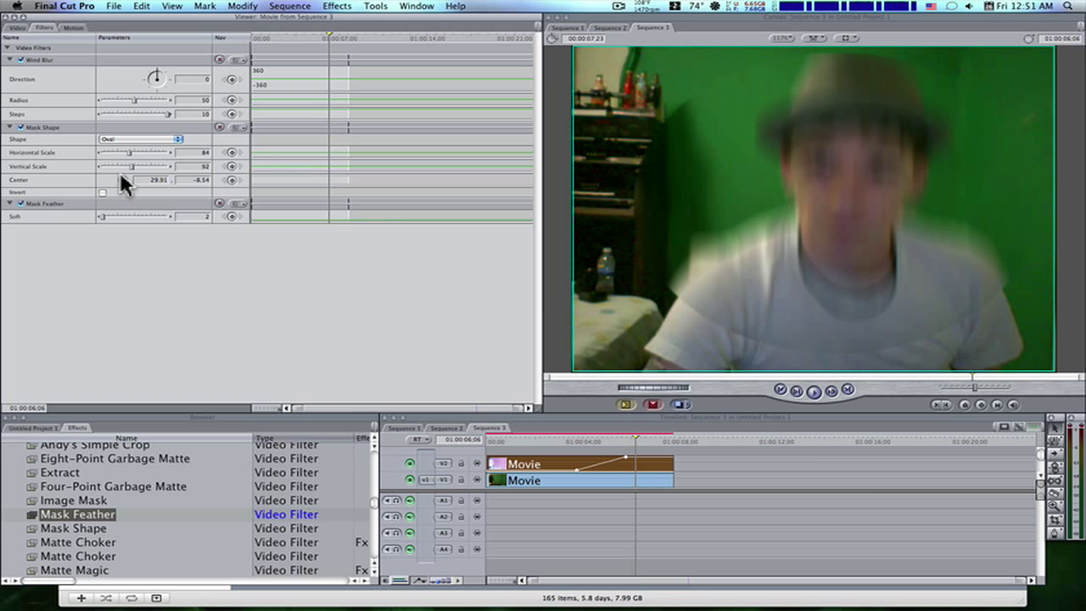
left_click(121, 179)
left_click(828, 240)
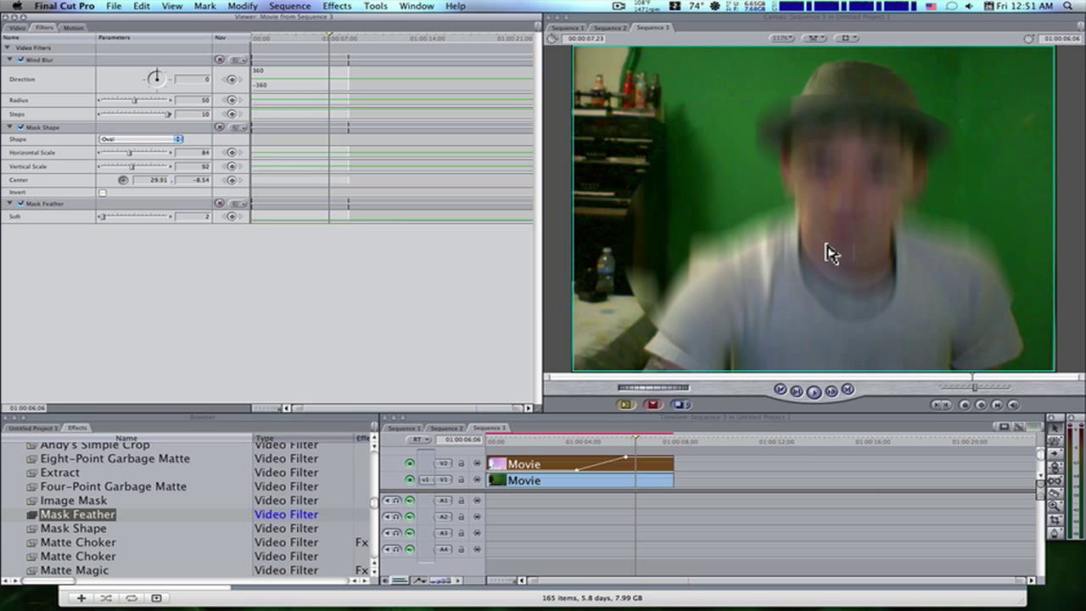
mouse_move(132, 165)
left_mouse_down()
mouse_move(143, 168)
mouse_move(130, 149)
left_mouse_up()
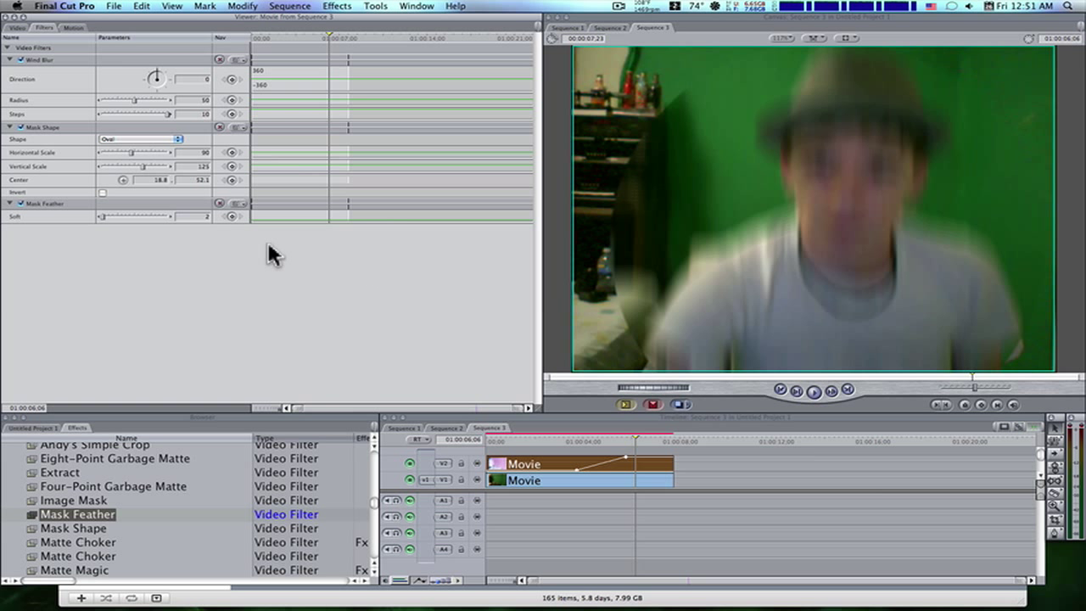
- Set the Mask Feather softness to 22
left_click(190, 218)
type("22")
key("Return")
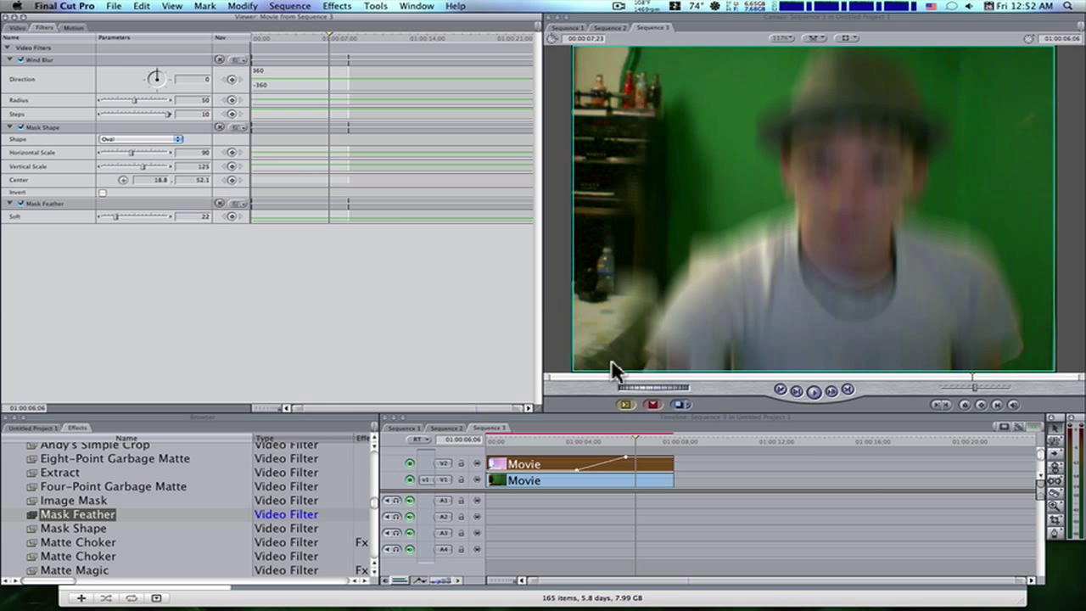
- Enlarge the timeline's video track area and show the project's clips and sequences in the Browser
left_click(680, 497)
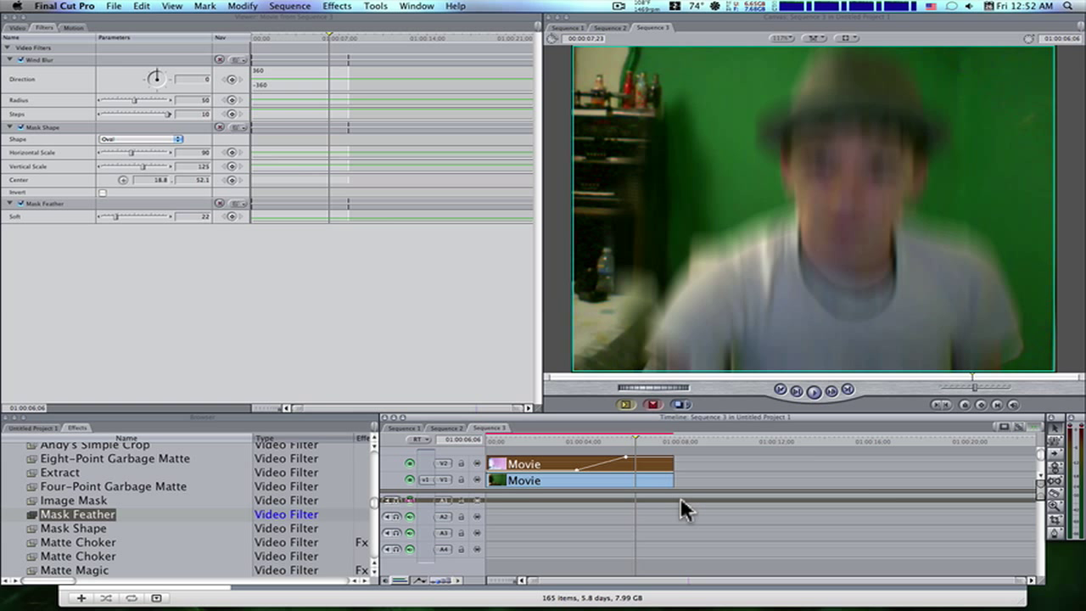
left_click_drag(680, 497, 676, 531)
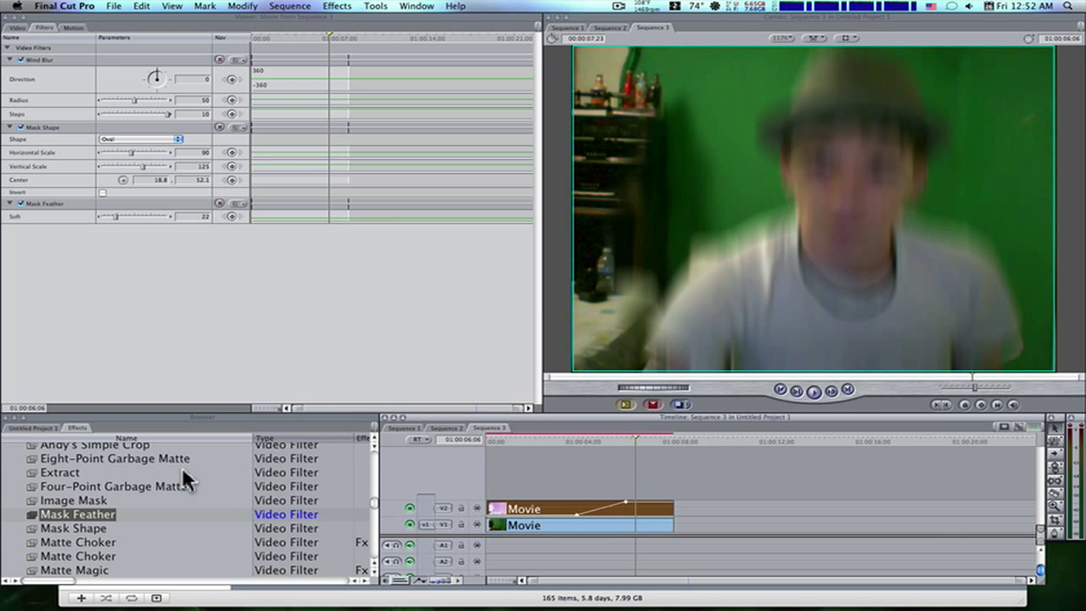
left_click(40, 424)
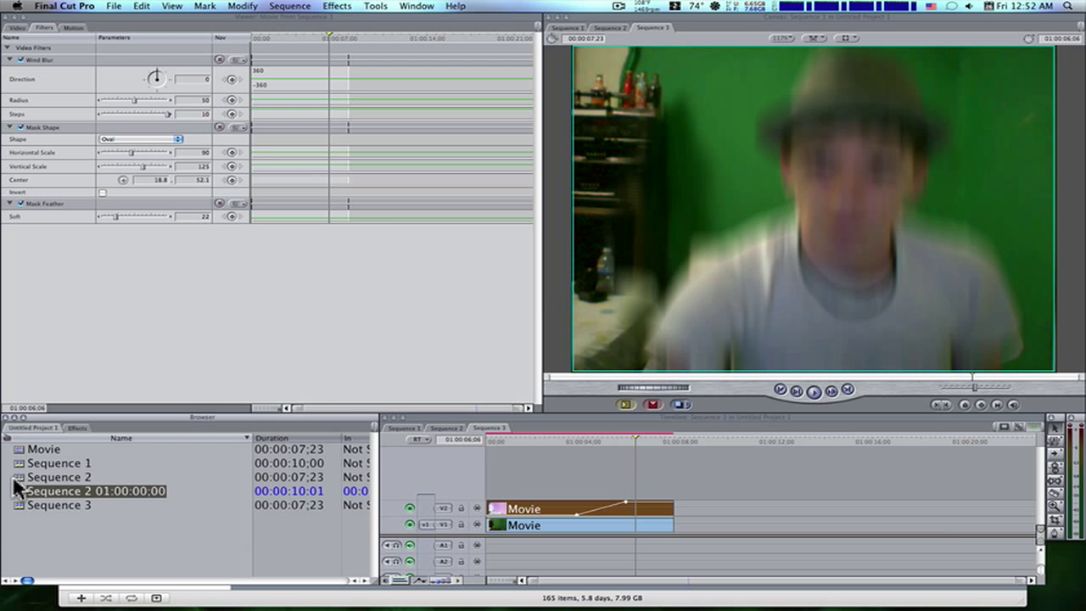
- Add Sequence 2 on V3 above the Movie clips and trim its end to match theirs
left_click(634, 447)
left_click_drag(635, 447, 628, 444)
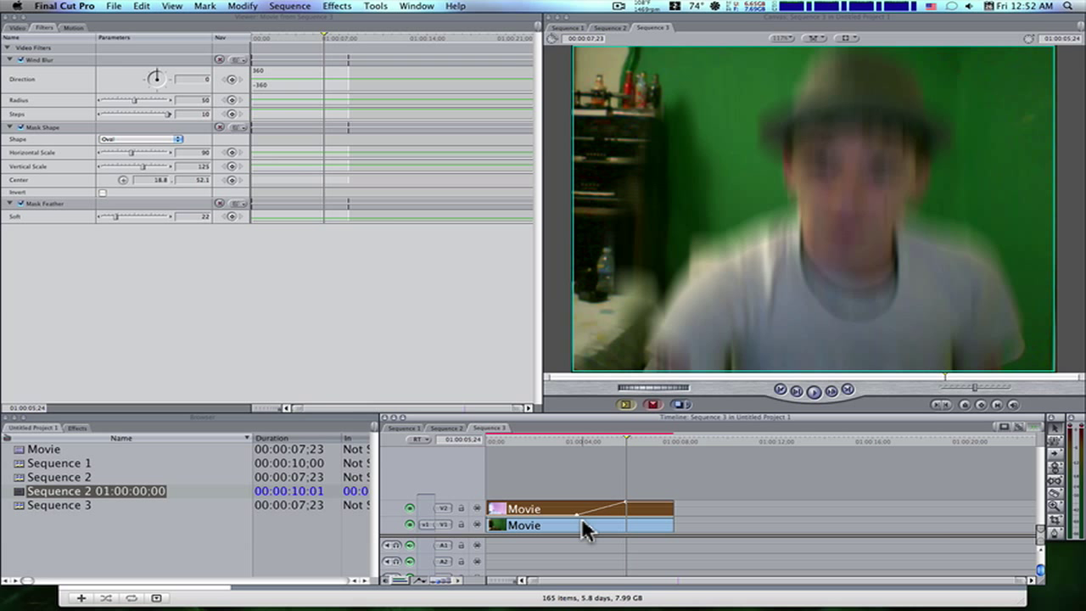
key("a")
left_click(26, 492)
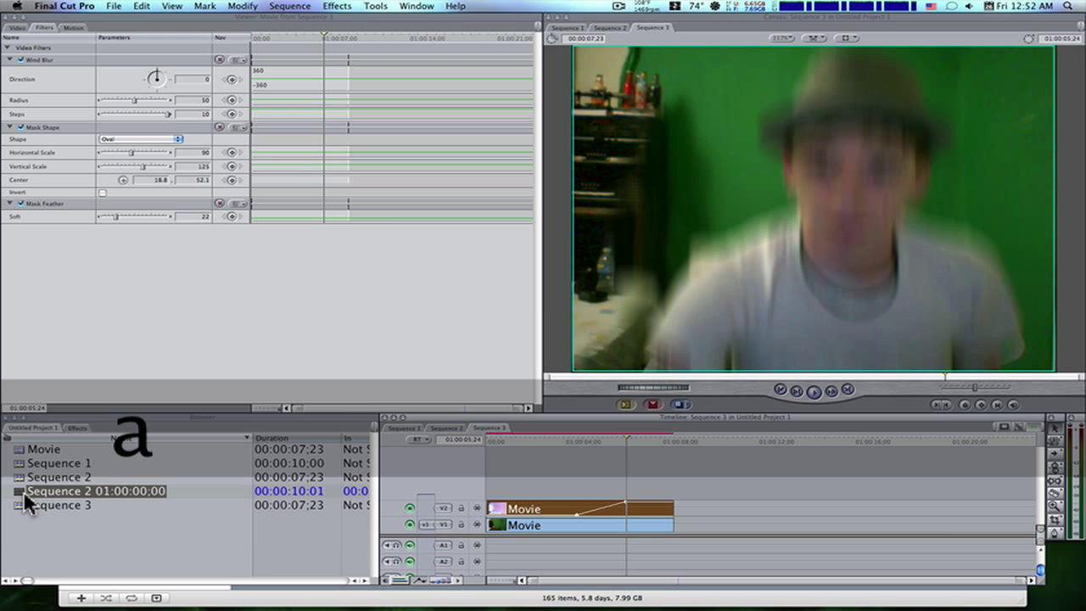
left_click_drag(39, 490, 632, 479)
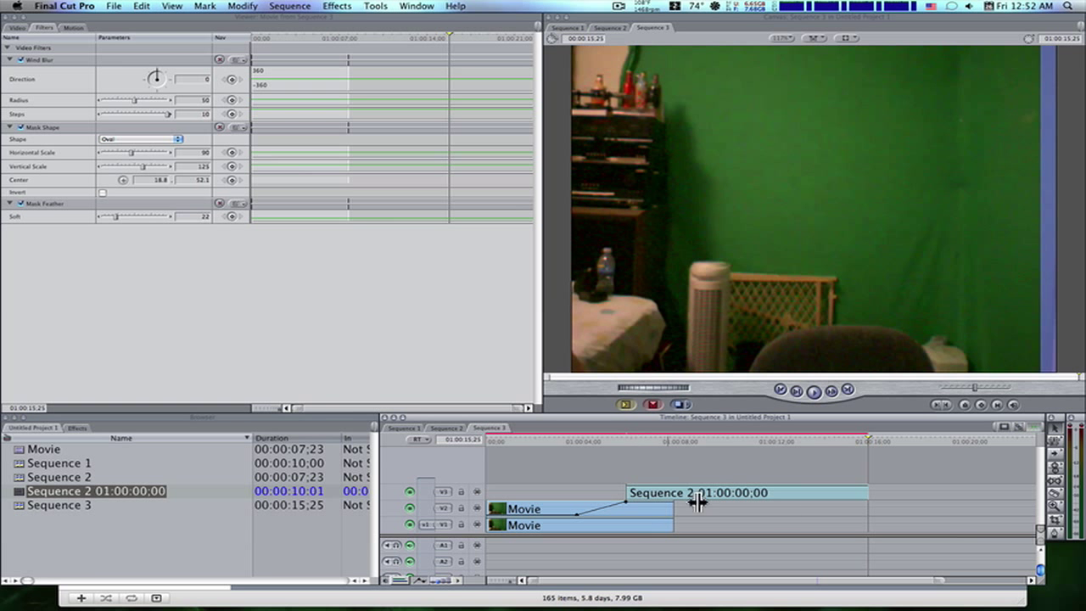
left_click_drag(863, 492, 676, 496)
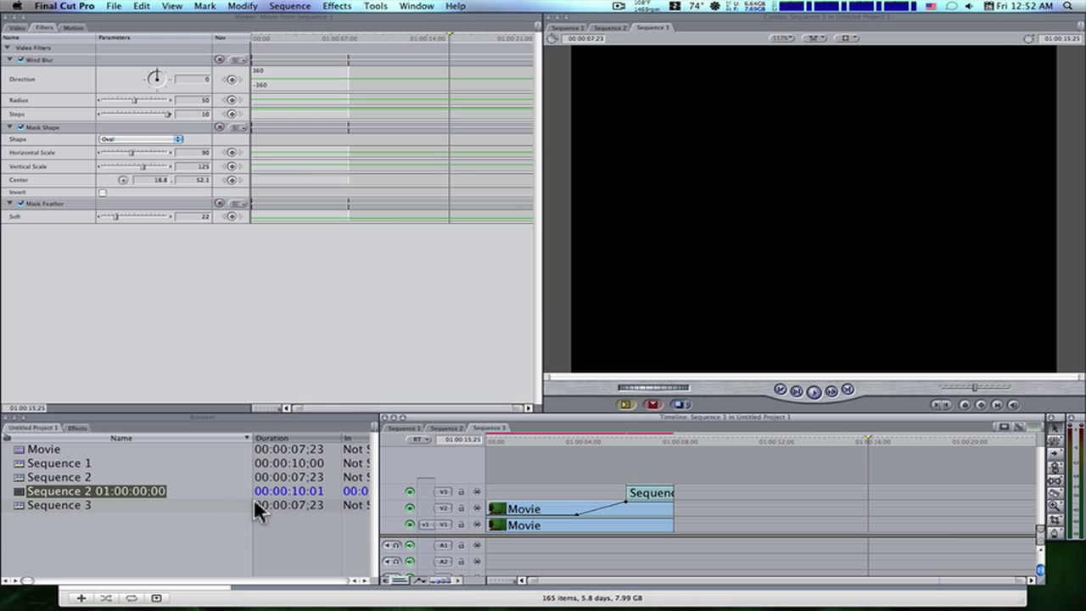
- Zoom into the timeline and trim the in point of the Sequence 2 clip on V3
key("p")
key("a")
key("a")
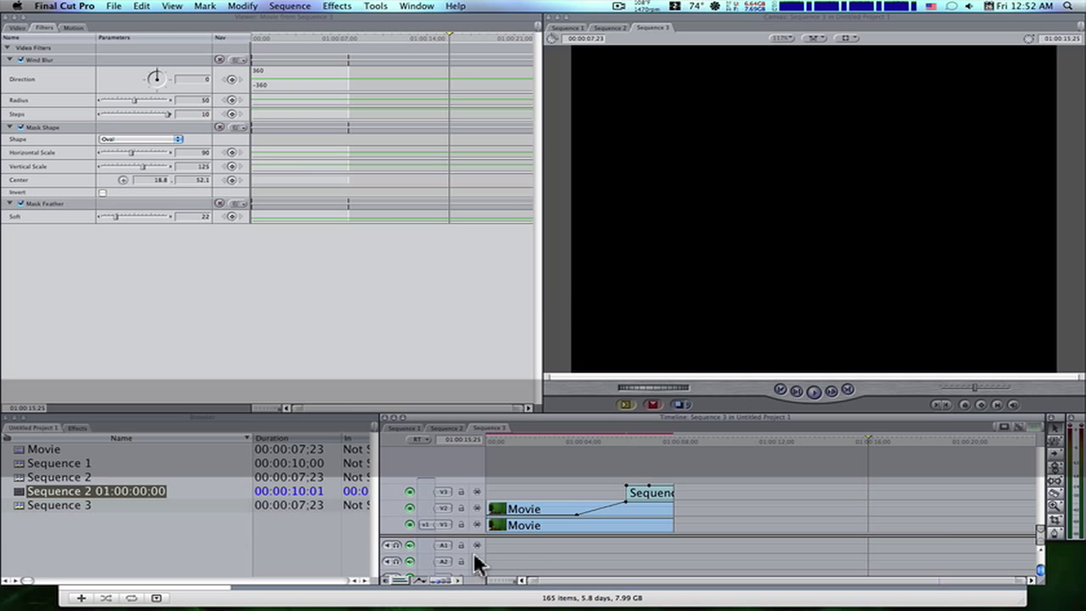
key("super+shift+a")
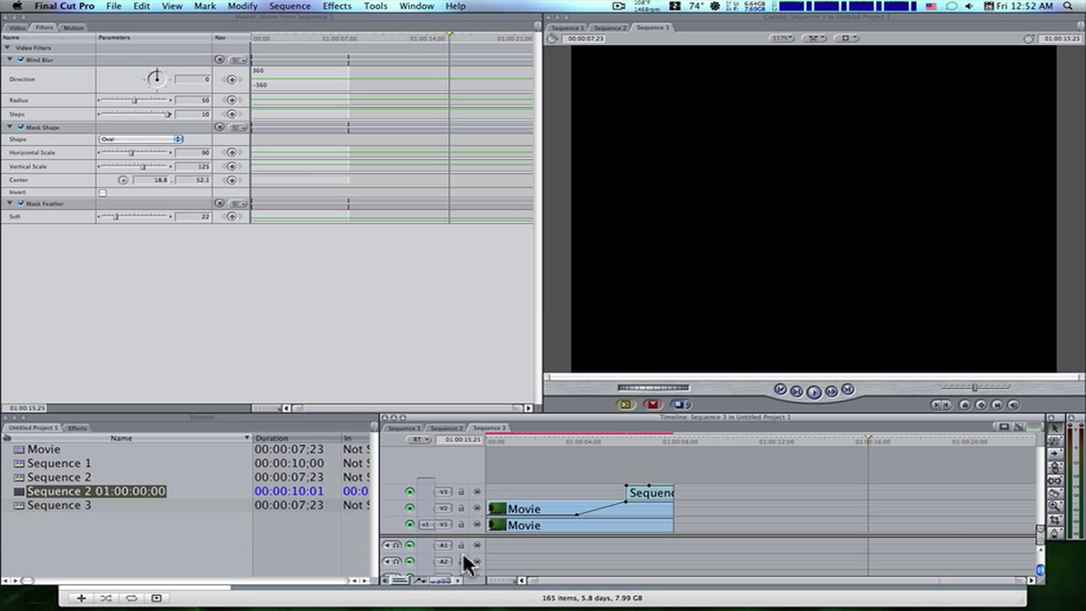
key("super+equal")
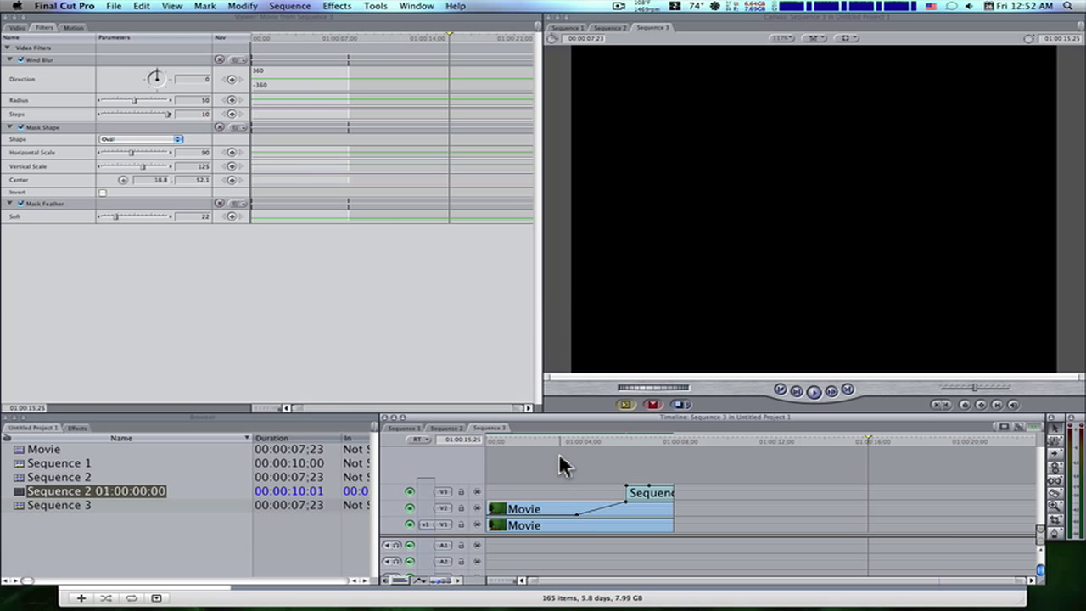
key("super+equal")
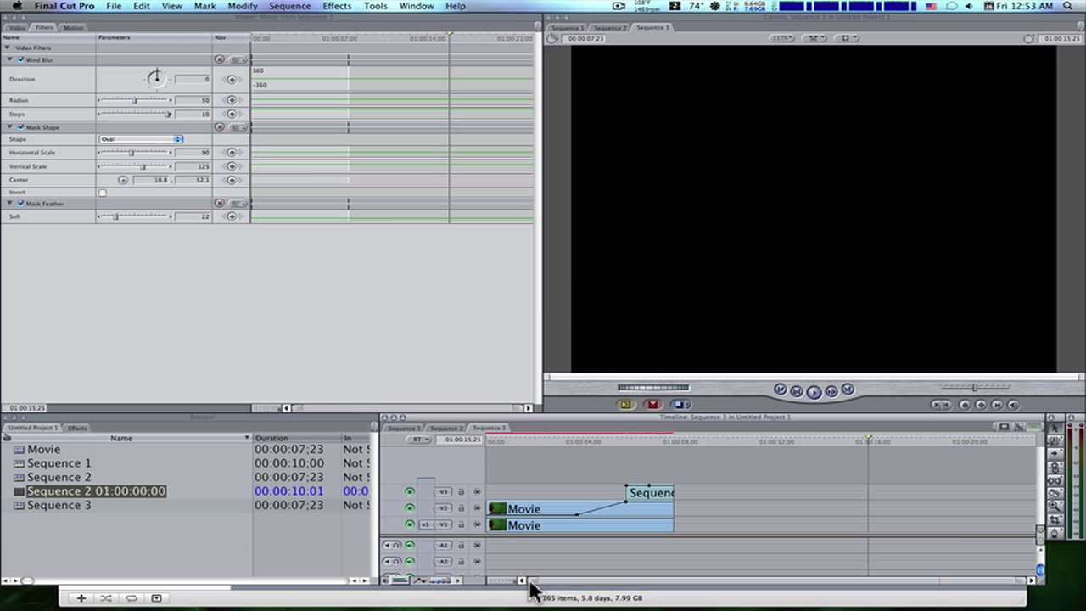
left_click_drag(518, 580, 710, 589)
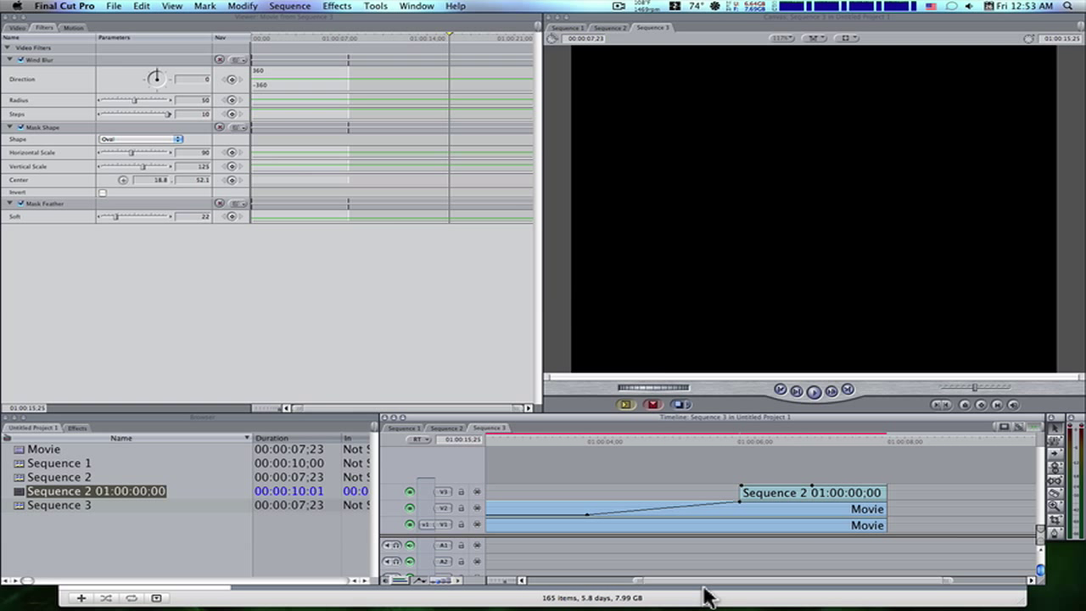
left_click(744, 486)
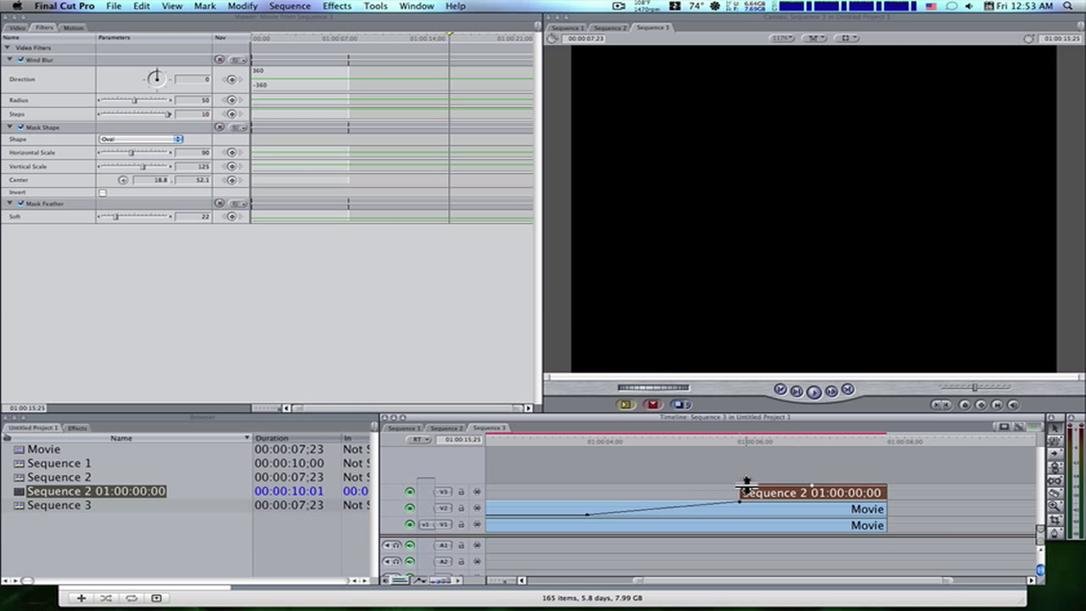
left_click_drag(745, 485, 755, 488)
- Add opacity keyframes so Sequence 2 fades in from 0, clearing the extra keyframe
key("p")
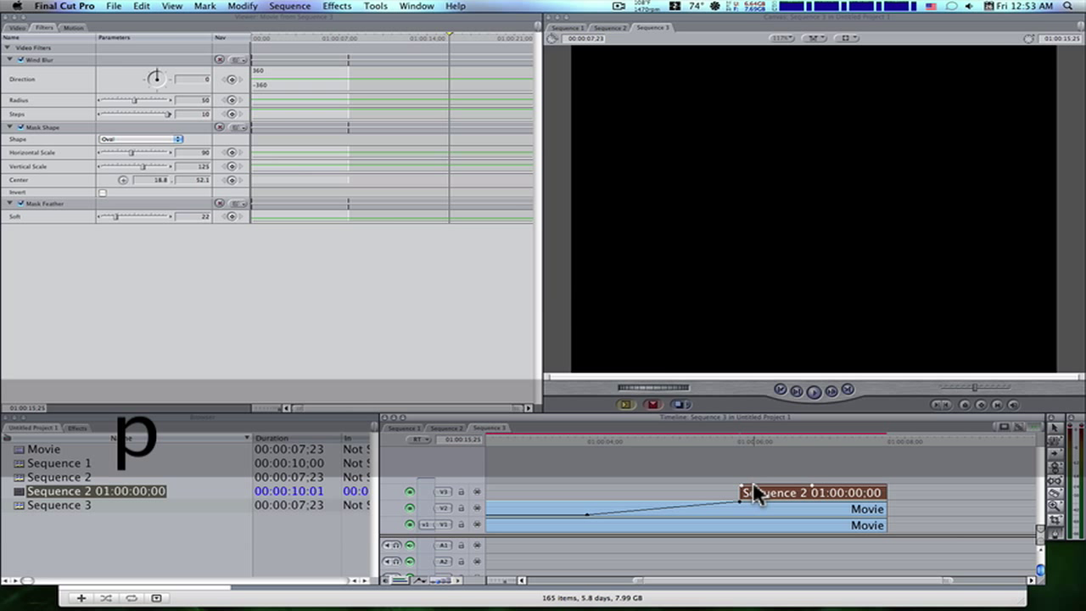
left_click_drag(755, 486, 770, 497)
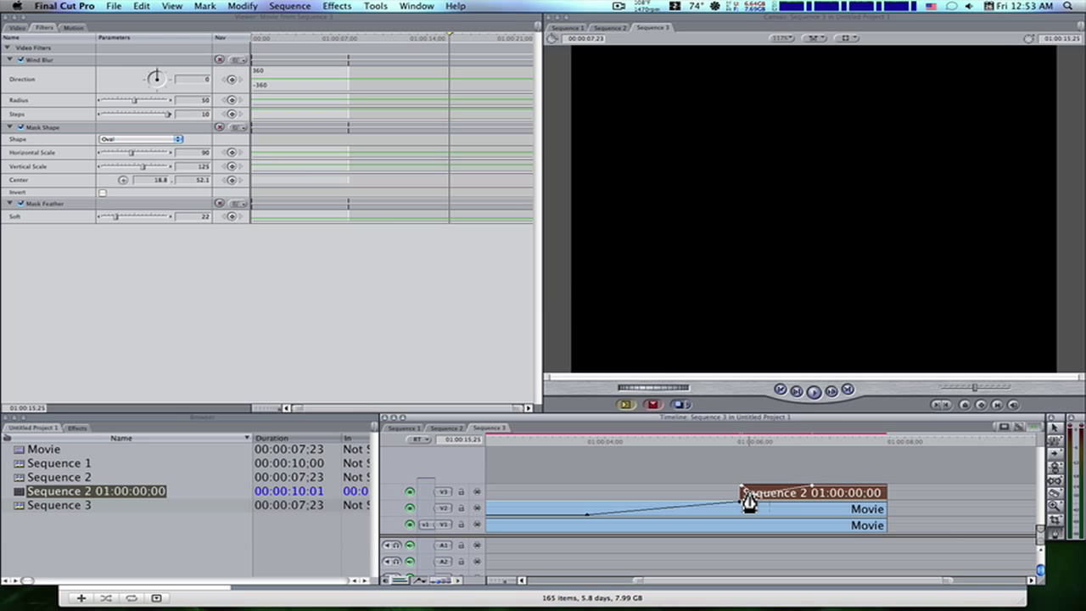
left_click_drag(742, 489, 743, 501)
right_click(755, 490)
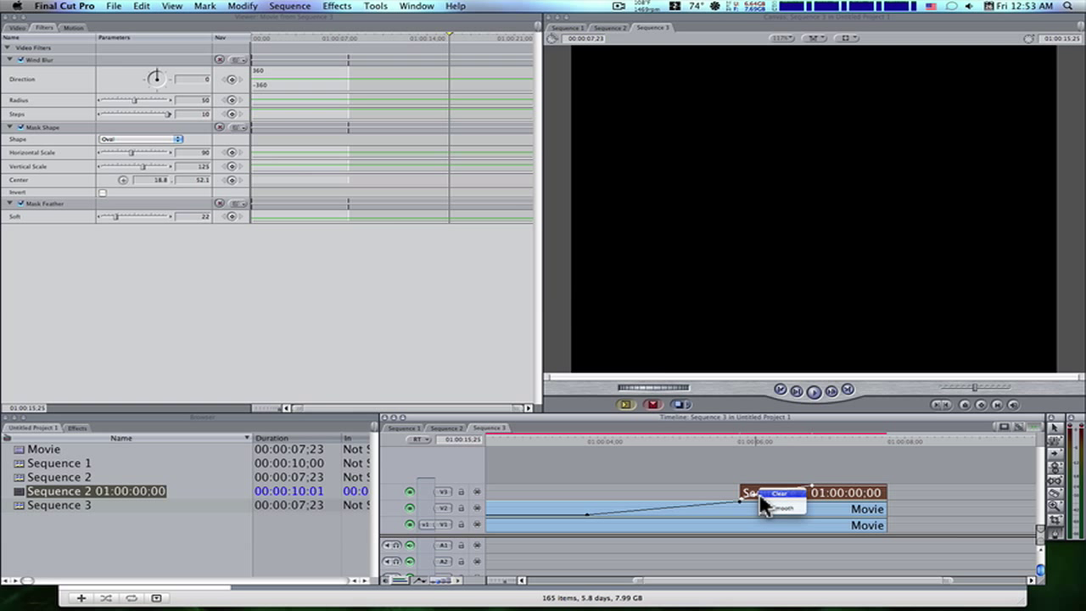
left_click(759, 493)
key("a")
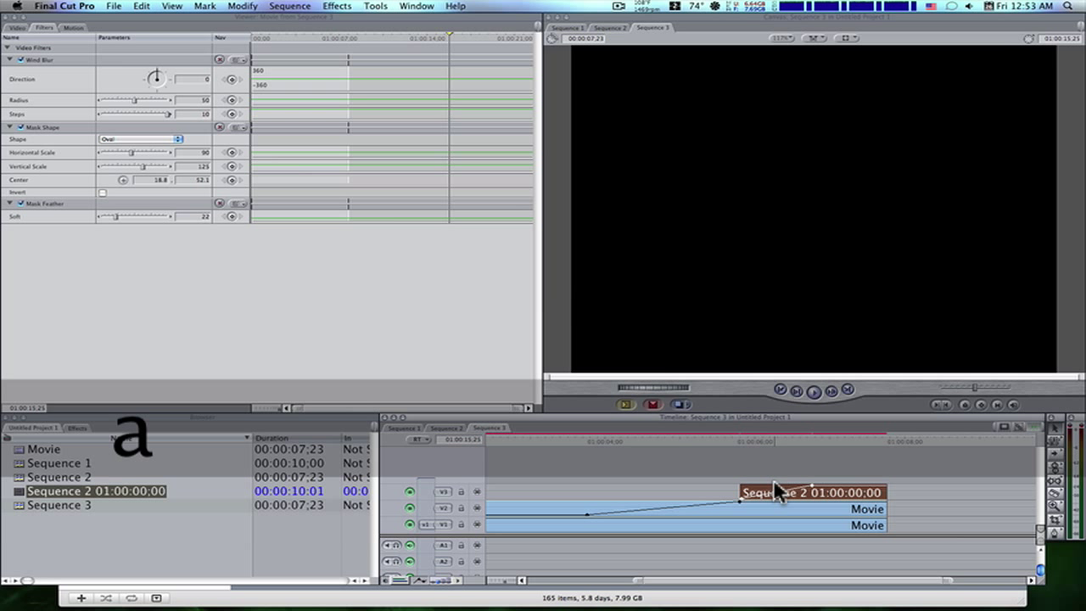
left_click(772, 470)
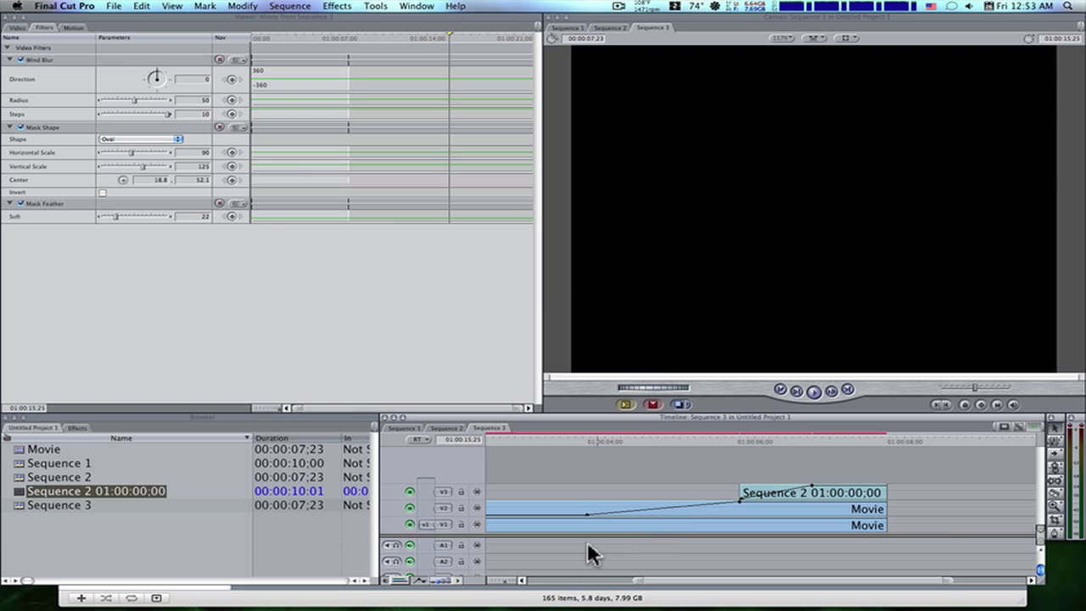
- Fit the whole sequence in the timeline with Shift-Z, render it with Cmd-R, then bring VisualHub forward
key("shift+z")
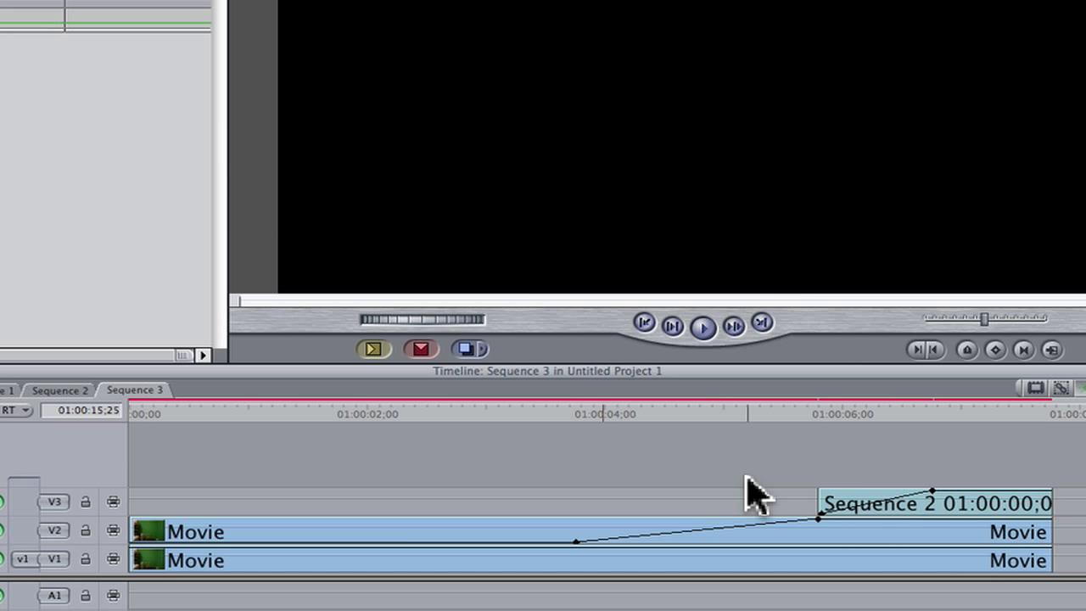
key("super+r")
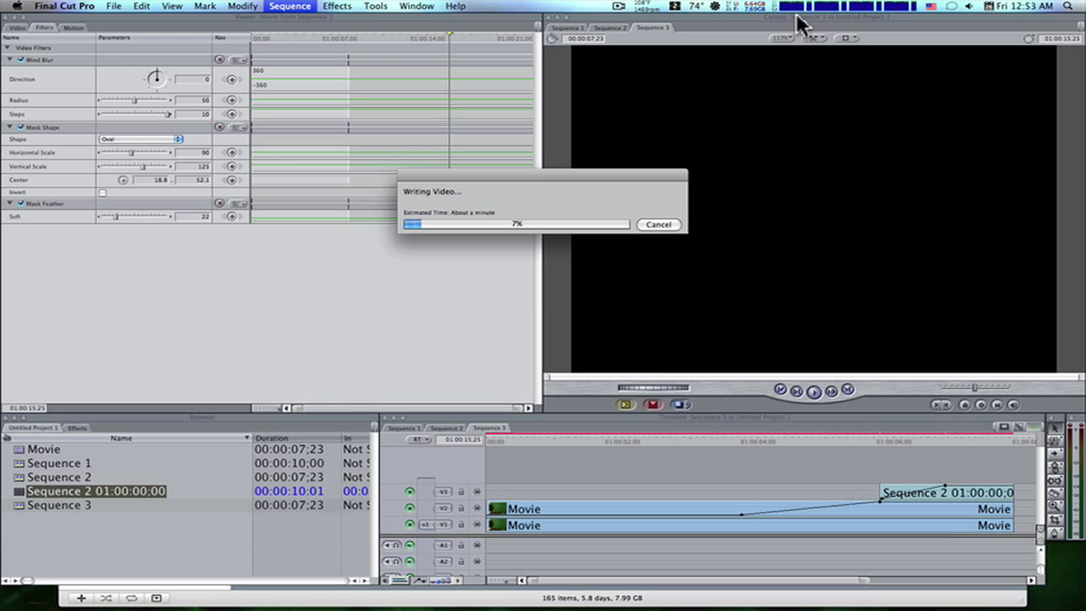
mouse_move(1082, 237)
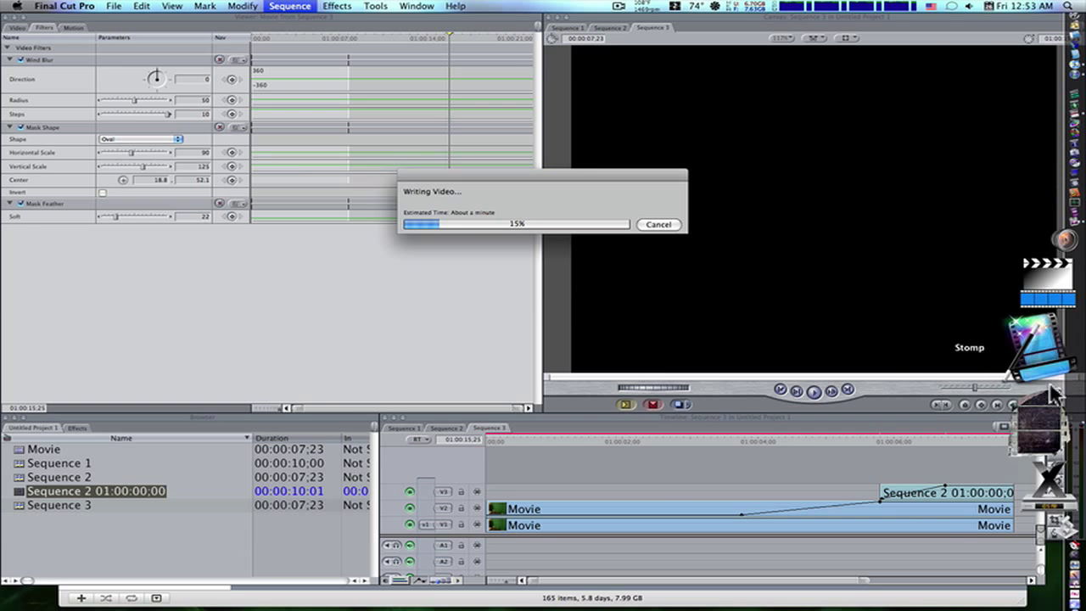
left_click(1052, 397)
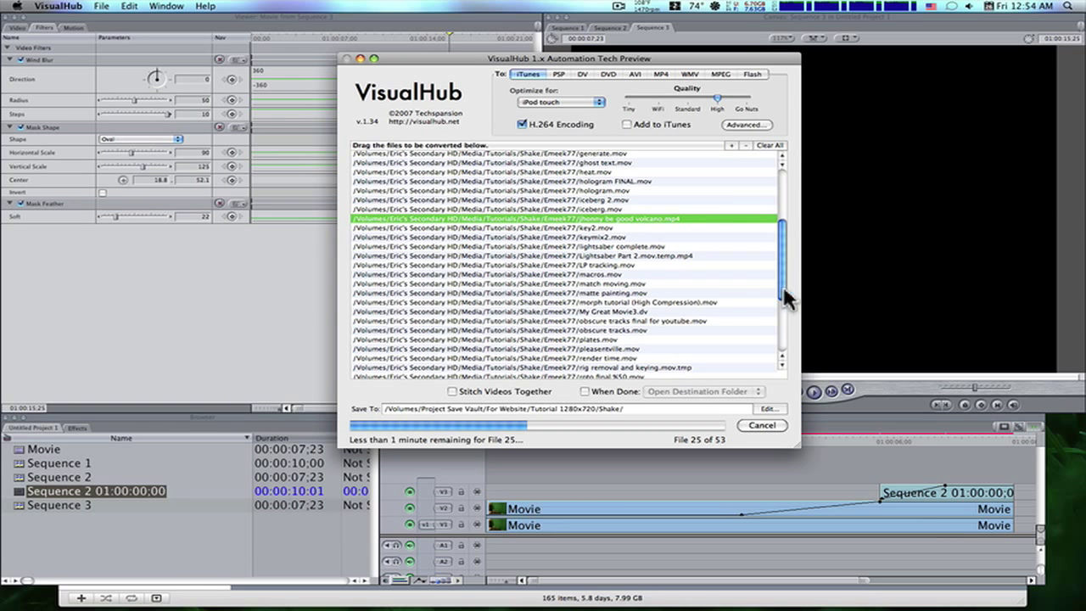
- Scroll VisualHub's file list to check the batch conversion, then drag its window aside
mouse_move(783, 297)
left_mouse_down()
mouse_move(780, 243)
mouse_move(783, 347)
mouse_move(787, 255)
mouse_move(773, 353)
left_mouse_up()
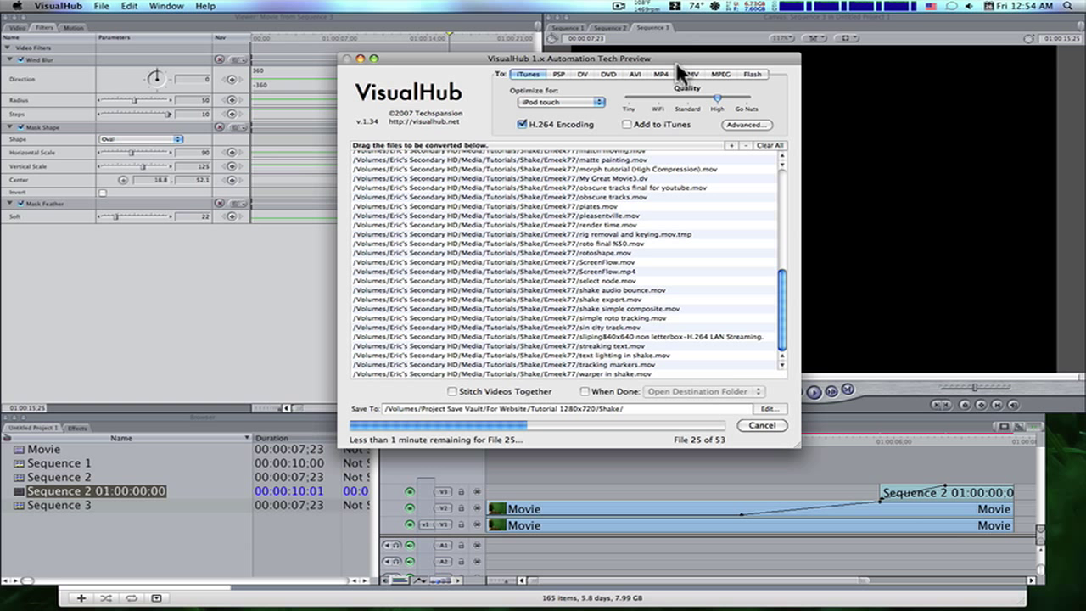
left_click_drag(684, 58, 159, 73)
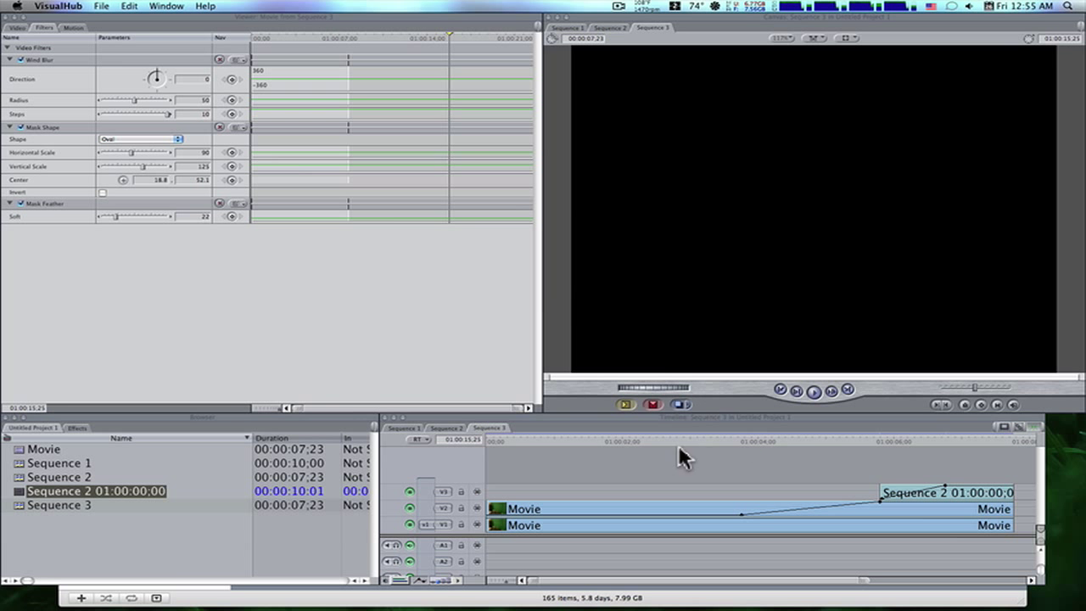
- Return the playhead to the start of Sequence 3 and play the rendered teleport effect
left_click(584, 441)
left_click_drag(585, 438, 488, 440)
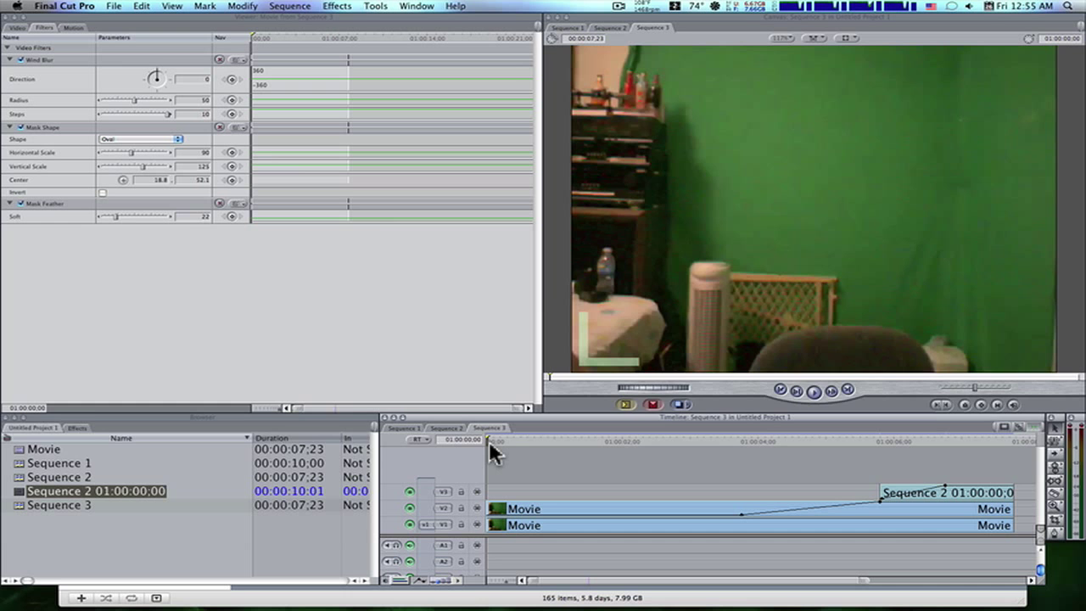
key("space")
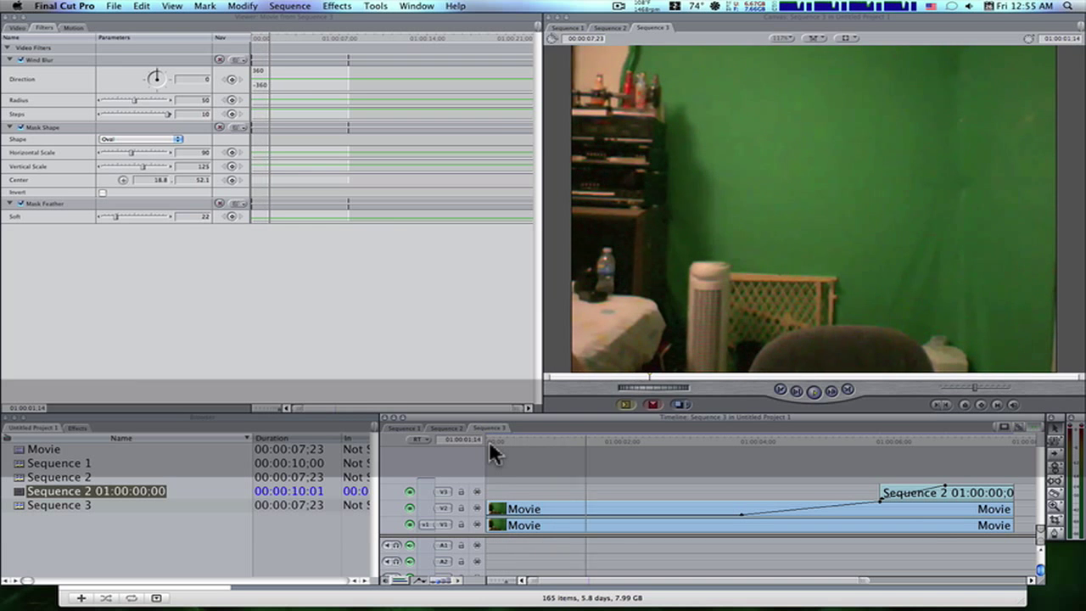